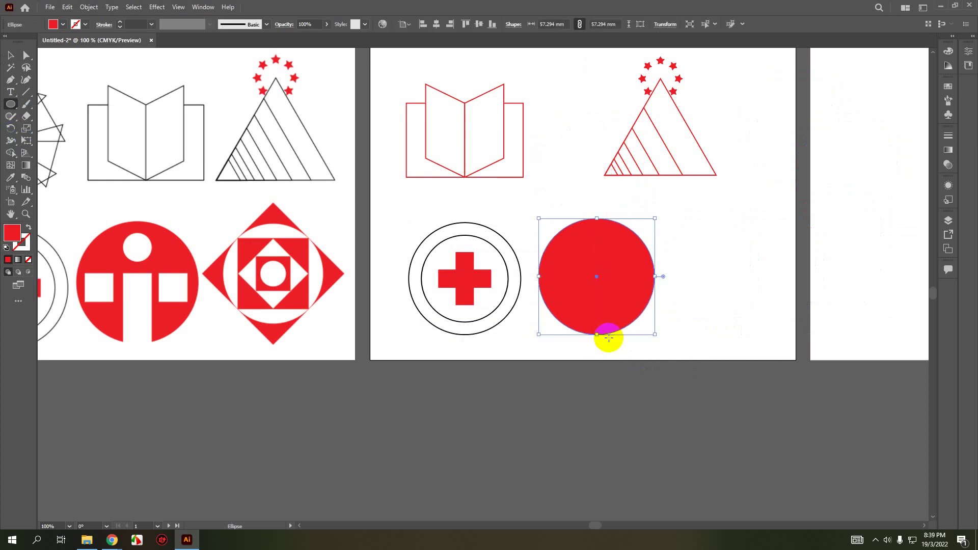
Draw a vertical rectangle about 14.4 by 34 mm centred on the red circle and fill it white.
{"action": "left_click", "coordinate": [10, 59]}
{"action": "left_click", "coordinate": [589, 377]}
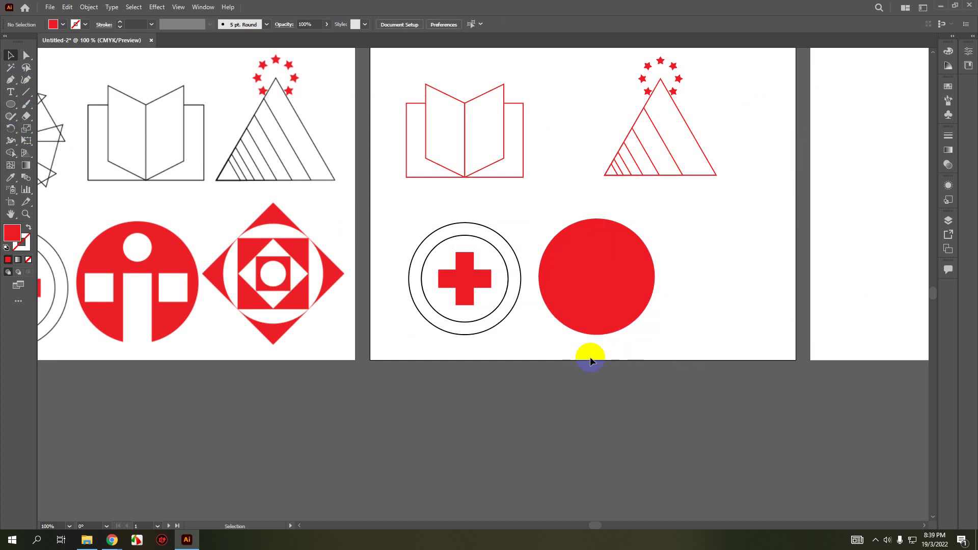
{"action": "left_click", "coordinate": [124, 265]}
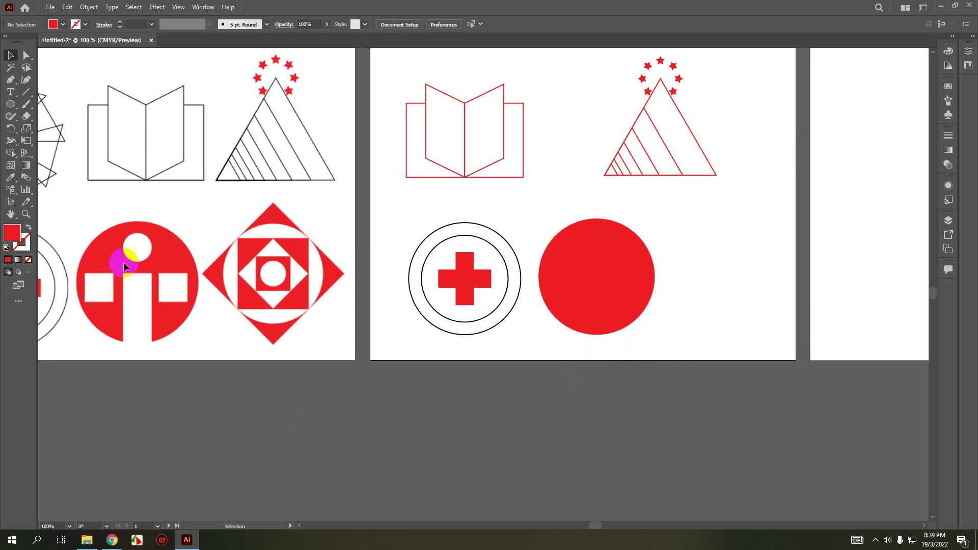
{"action": "left_click_drag", "start_coordinate": [11, 104], "coordinate": [43, 108]}
{"action": "left_click_drag", "start_coordinate": [597, 279], "coordinate": [610, 312]}
{"action": "left_click", "coordinate": [10, 55]}
{"action": "left_click", "coordinate": [53, 24]}
{"action": "left_click", "coordinate": [21, 41]}
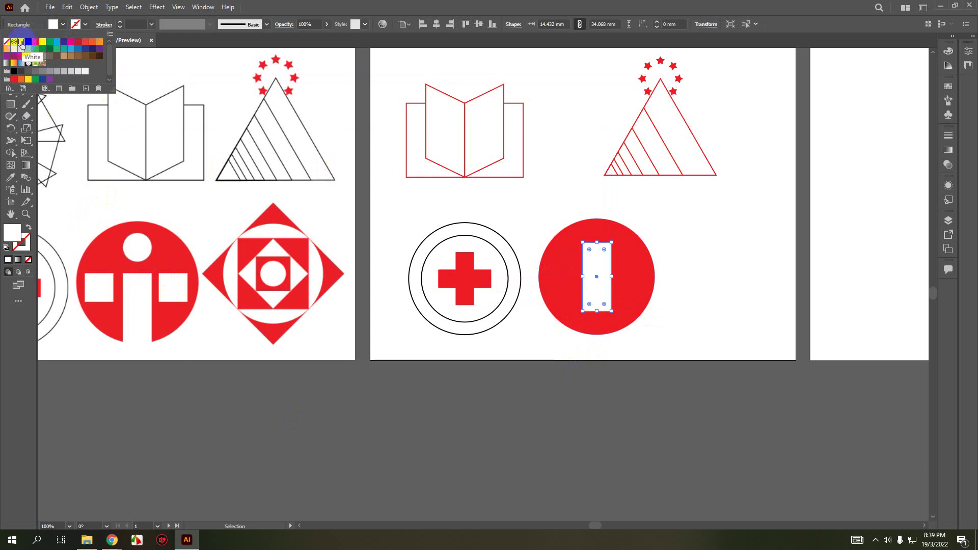
{"action": "left_click", "coordinate": [522, 265]}
{"action": "left_click", "coordinate": [662, 385]}
Move the white bar down so its top sits at the red circle's centre, and narrow it symmetrically to about 12.4 mm.
{"action": "left_click", "coordinate": [594, 289]}
{"action": "left_click_drag", "start_coordinate": [593, 289], "coordinate": [595, 328]}
{"action": "left_click", "coordinate": [590, 368]}
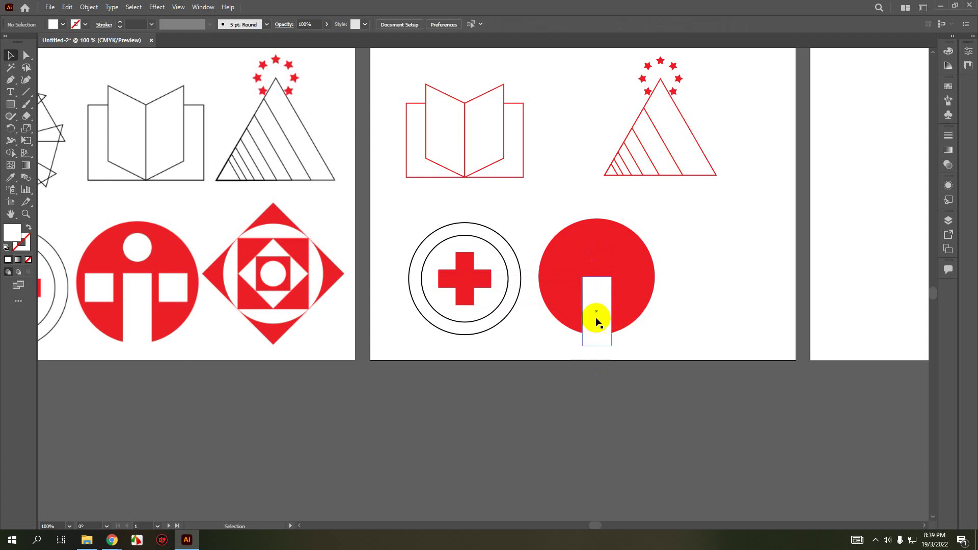
{"action": "left_click", "coordinate": [608, 315]}
{"action": "left_click_drag", "start_coordinate": [612, 314], "coordinate": [608, 313]}
{"action": "left_click", "coordinate": [611, 374]}
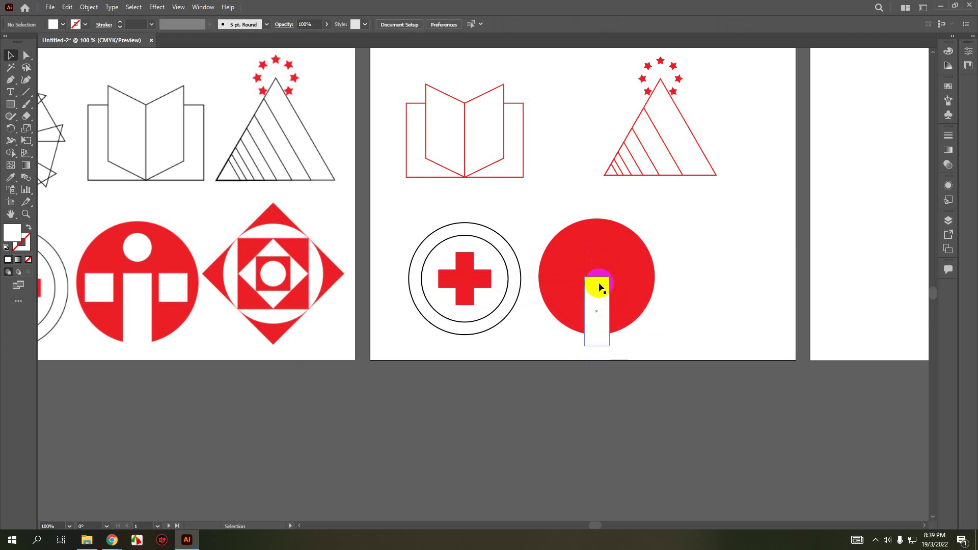
{"action": "left_click", "coordinate": [594, 395]}
{"action": "left_click", "coordinate": [594, 306]}
{"action": "left_click_drag", "start_coordinate": [595, 306], "coordinate": [575, 306]}
{"action": "key", "text": "ctrl+z"}
{"action": "left_click", "coordinate": [622, 307]}
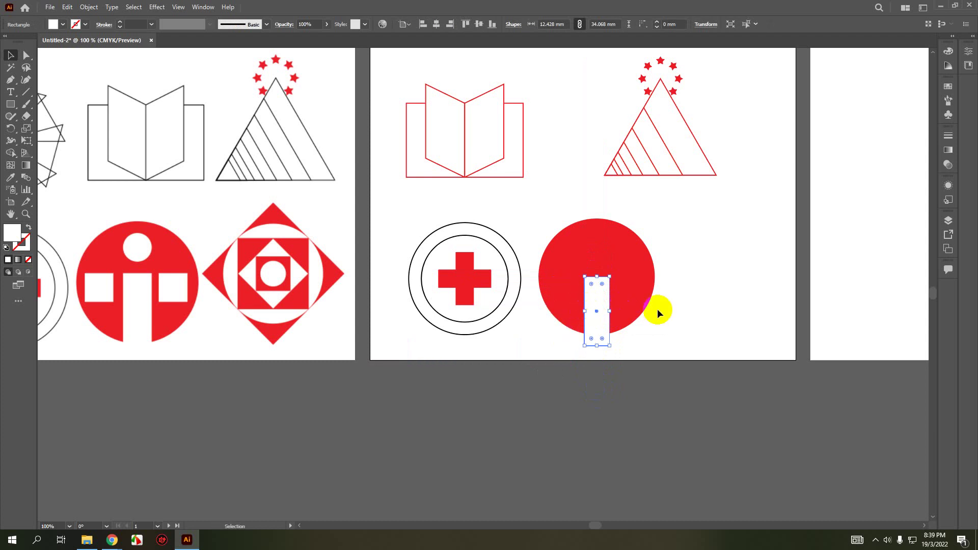
Duplicate the white bar to its left inside the red circle and shorten the copy into a square about 12.4 mm wide.
{"action": "left_click", "coordinate": [594, 316]}
{"action": "left_click", "coordinate": [598, 305]}
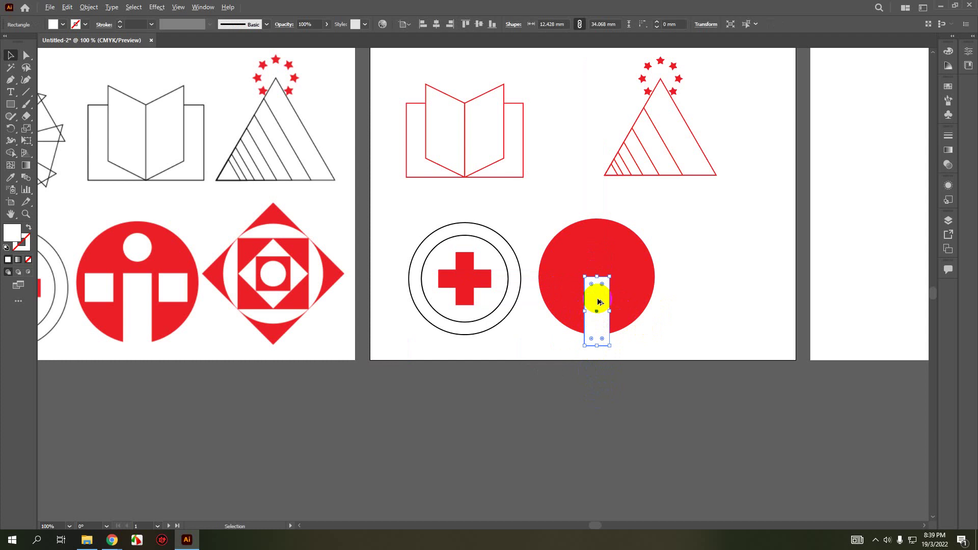
{"action": "left_click_drag", "start_coordinate": [599, 302], "coordinate": [566, 301]}
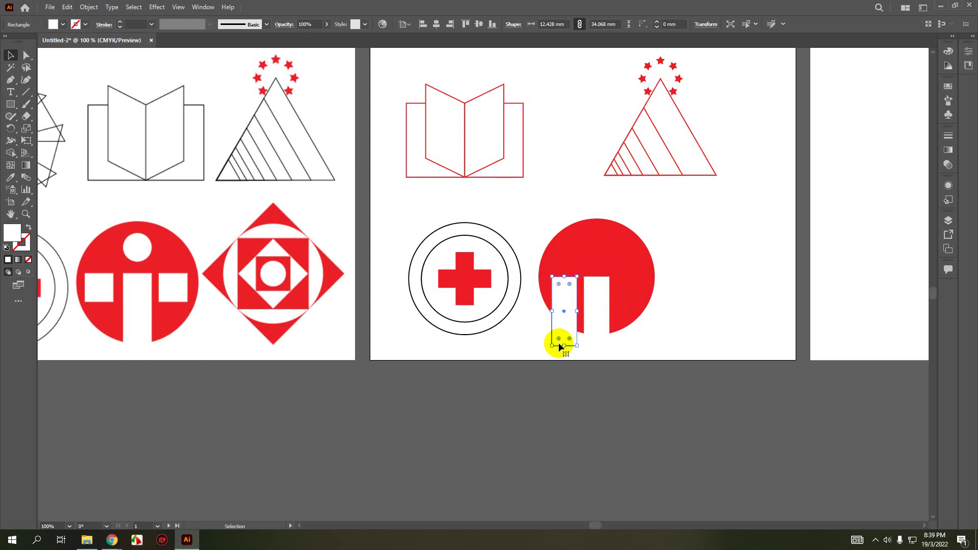
{"action": "left_click_drag", "start_coordinate": [563, 345], "coordinate": [566, 304]}
{"action": "left_click", "coordinate": [558, 390]}
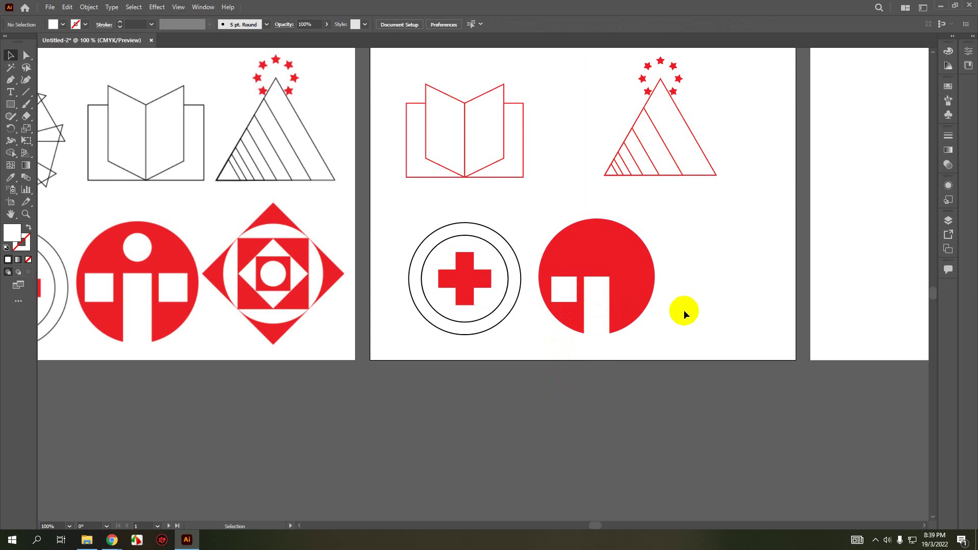
{"action": "left_click_drag", "start_coordinate": [564, 288], "coordinate": [625, 294]}
{"action": "key", "text": "Delete"}
{"action": "key", "text": "a"}
{"action": "key", "text": "ctrl+z"}
{"action": "key", "text": "ctrl+z"}
{"action": "key", "text": "ctrl+z"}
Reflect a copy of the white square across the vertical axis through the centre of the white bar.
{"action": "left_click", "coordinate": [595, 306]}
{"action": "left_click", "coordinate": [557, 284]}
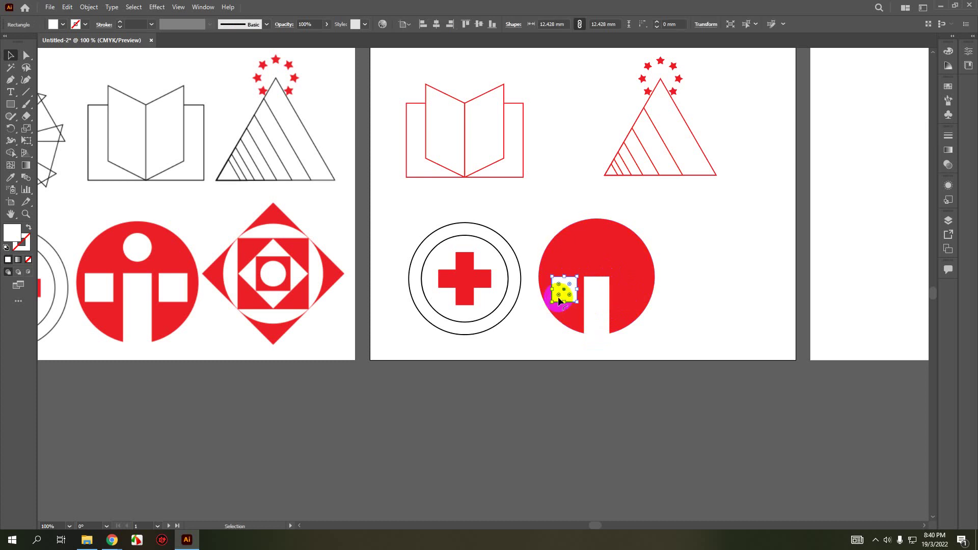
{"action": "left_click", "coordinate": [25, 129]}
{"action": "left_click_drag", "start_coordinate": [14, 132], "coordinate": [55, 146]}
{"action": "left_click", "coordinate": [596, 277]}
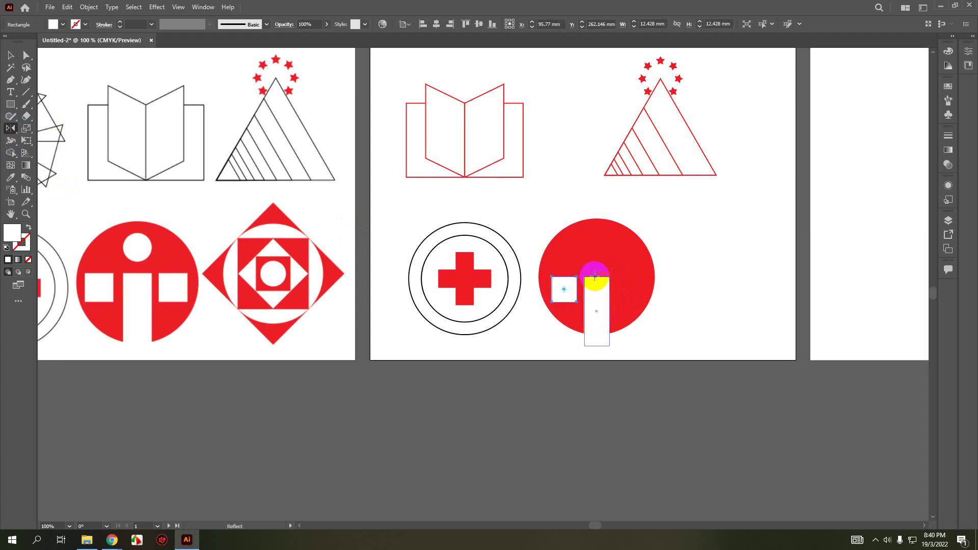
{"action": "left_click", "coordinate": [596, 311]}
{"action": "left_click_drag", "start_coordinate": [596, 275], "coordinate": [596, 219]}
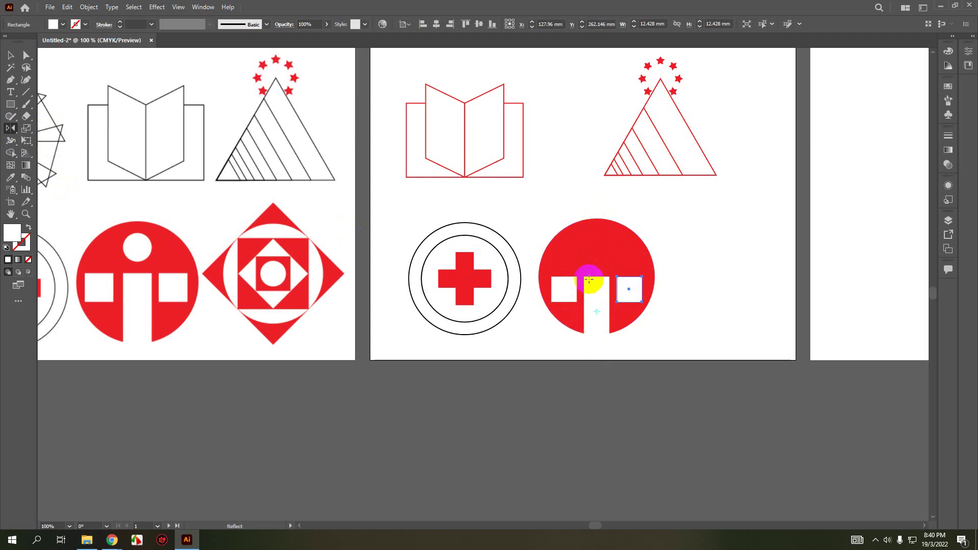
{"action": "key", "text": "v"}
{"action": "left_click", "coordinate": [524, 423]}
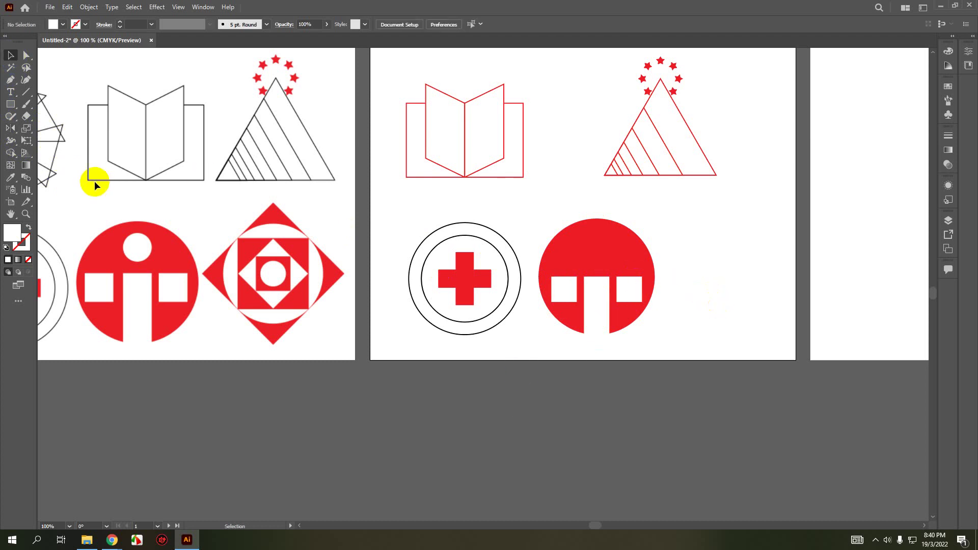
Draw a small white circle centred above the white bar inside the red circle.
{"action": "left_click_drag", "start_coordinate": [14, 109], "coordinate": [46, 125]}
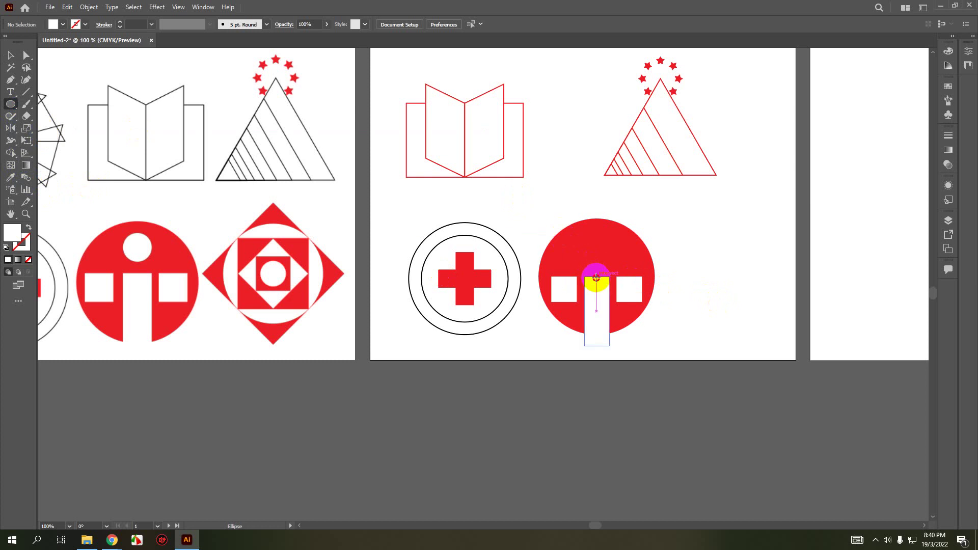
{"action": "left_click_drag", "start_coordinate": [597, 277], "coordinate": [597, 251]}
{"action": "key", "text": "v"}
{"action": "left_click", "coordinate": [695, 262]}
Group the red circle with all the white shapes on it.
{"action": "left_click", "coordinate": [628, 294]}
{"action": "left_click_drag", "start_coordinate": [521, 197], "coordinate": [698, 430]}
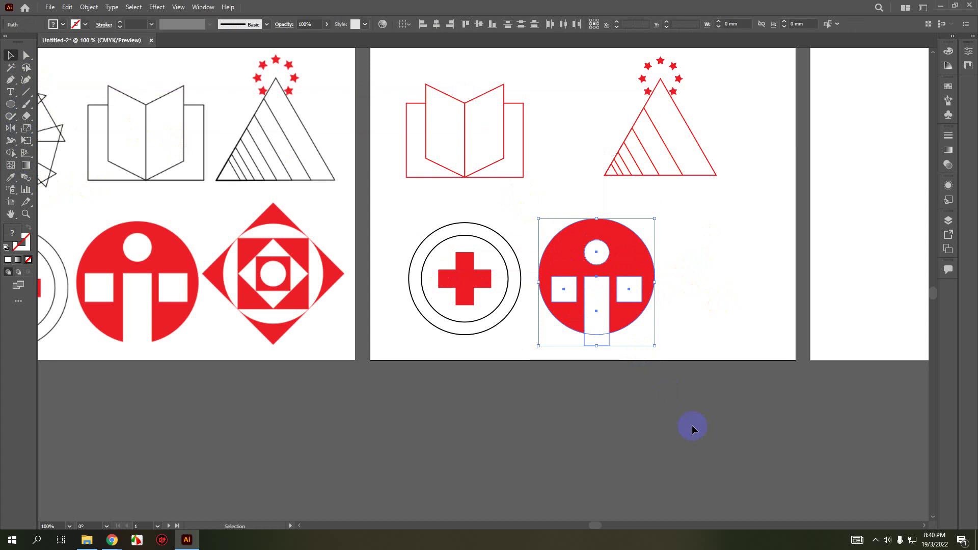
{"action": "right_click", "coordinate": [603, 292]}
{"action": "left_click", "coordinate": [630, 351]}
{"action": "left_click", "coordinate": [652, 404]}
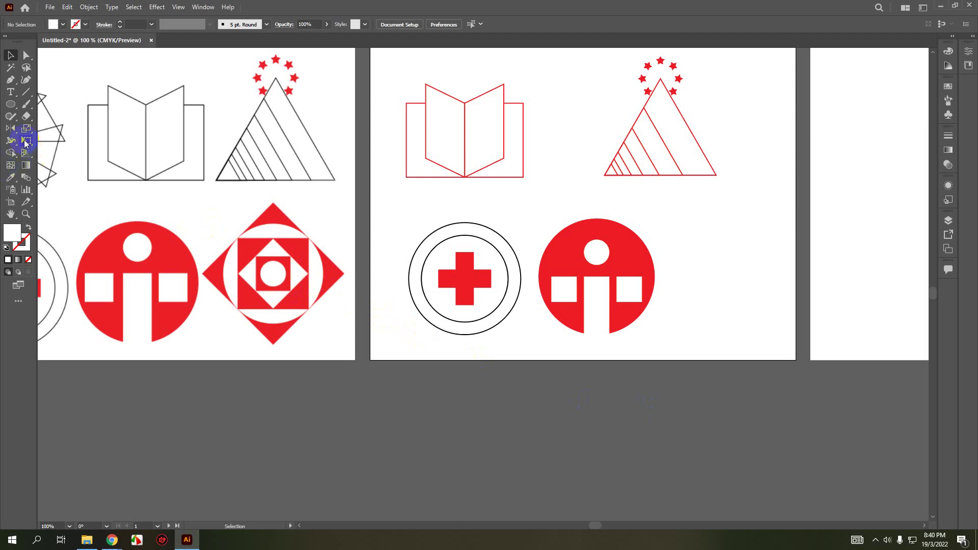
Draw a square about 53.9 mm wide to the right of the red circle icon, fill it green and rotate it 45° into a diamond.
{"action": "left_click_drag", "start_coordinate": [15, 110], "coordinate": [51, 100]}
{"action": "left_click_drag", "start_coordinate": [683, 214], "coordinate": [754, 322]}
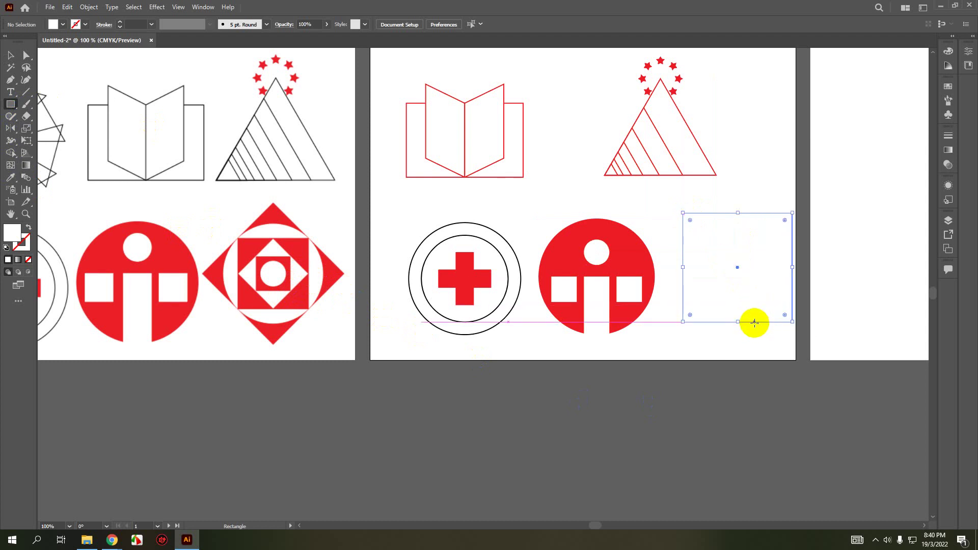
{"action": "left_click", "coordinate": [10, 54]}
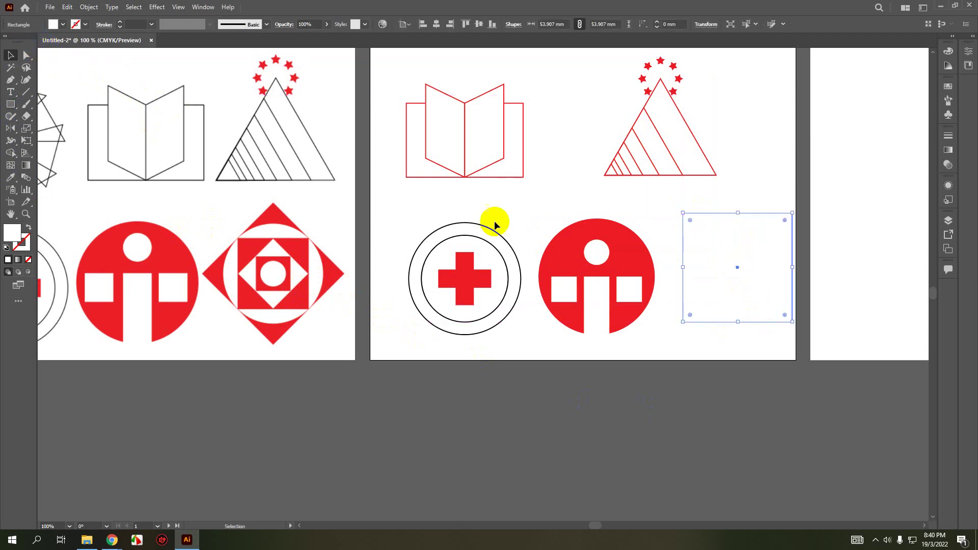
{"action": "left_click", "coordinate": [54, 24]}
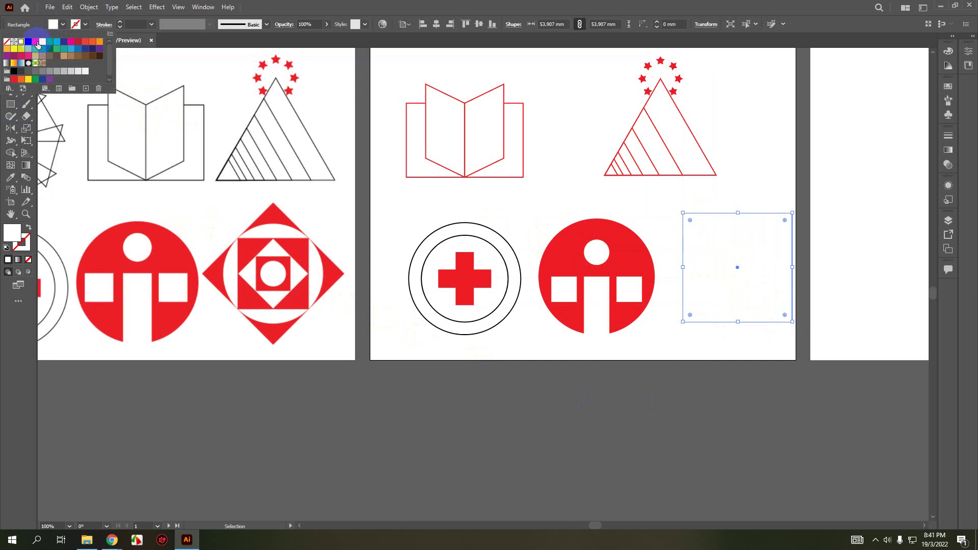
{"action": "left_click", "coordinate": [49, 43]}
{"action": "left_click", "coordinate": [775, 170]}
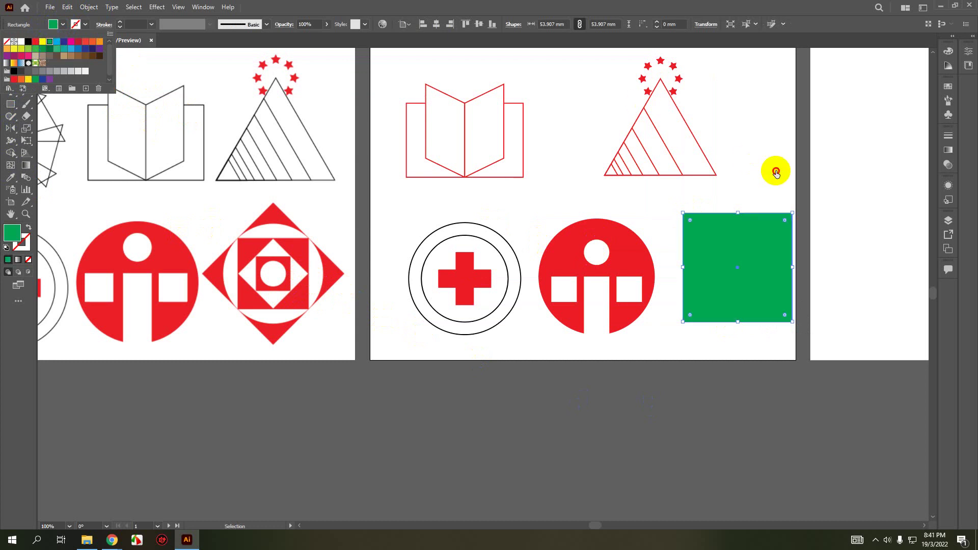
{"action": "left_click_drag", "start_coordinate": [738, 301], "coordinate": [730, 310]}
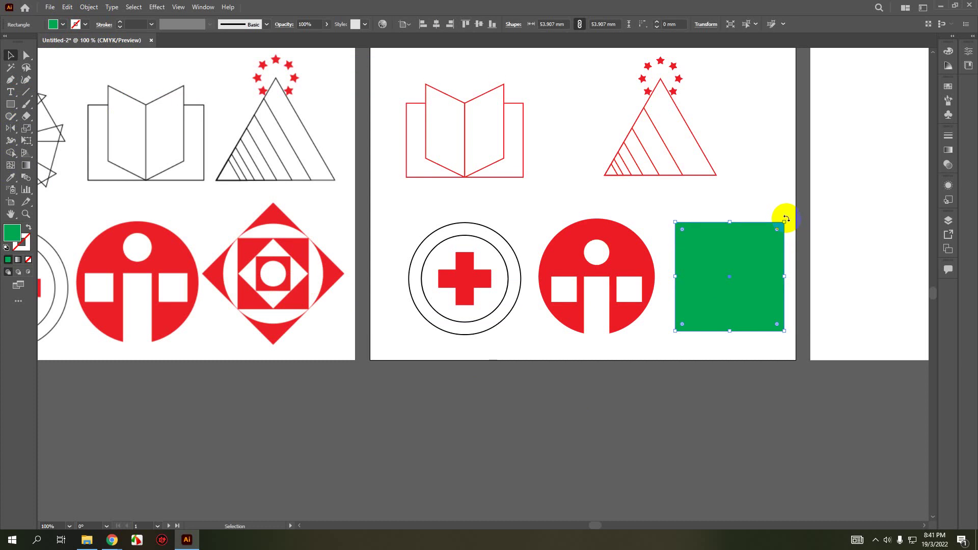
{"action": "left_click_drag", "start_coordinate": [787, 217], "coordinate": [729, 219]}
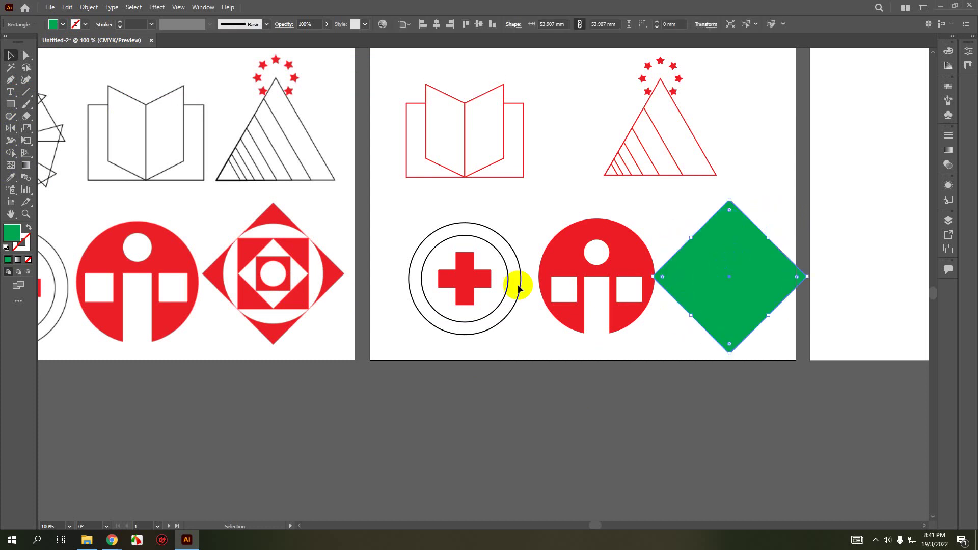
Shift the cross icon, the red circle icon and the green diamond slightly left to space out the row.
{"action": "left_click_drag", "start_coordinate": [439, 267], "coordinate": [417, 270]}
{"action": "left_click_drag", "start_coordinate": [586, 273], "coordinate": [561, 271]}
{"action": "mouse_move", "coordinate": [714, 279]}
{"action": "left_mouse_down"}
{"action": "mouse_move", "coordinate": [702, 279]}
{"action": "mouse_move", "coordinate": [714, 279]}
{"action": "left_mouse_up"}
{"action": "left_click", "coordinate": [762, 384]}
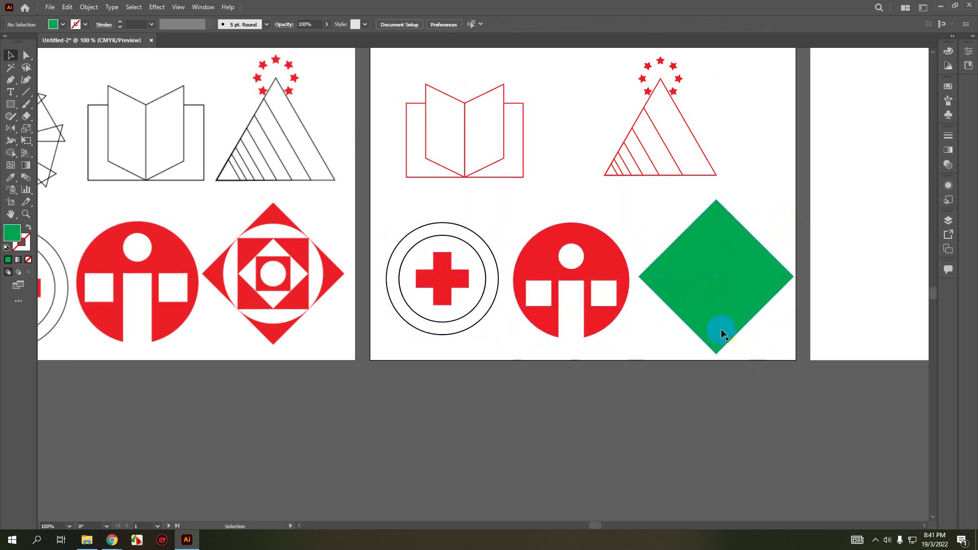
{"action": "left_click_drag", "start_coordinate": [14, 106], "coordinate": [35, 133]}
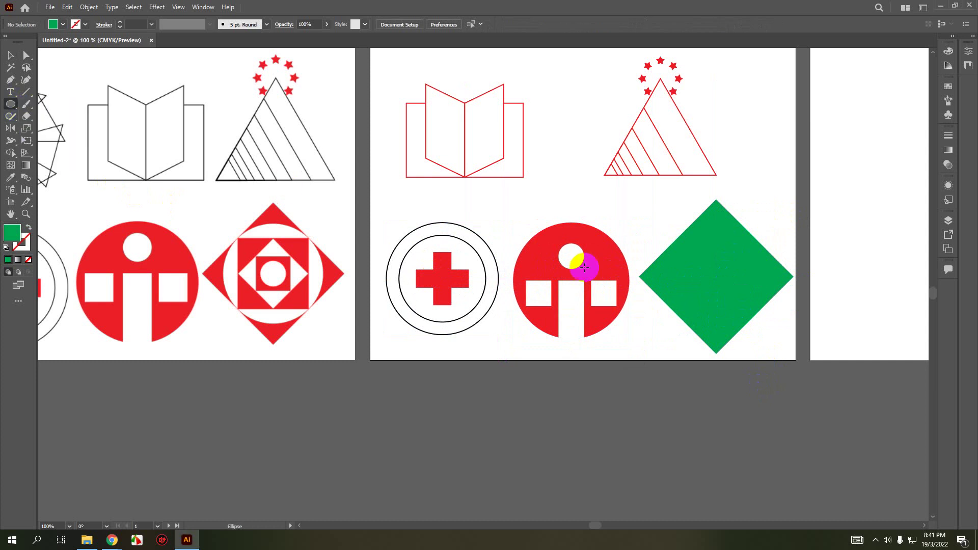
{"action": "left_click_drag", "start_coordinate": [716, 287], "coordinate": [753, 222]}
{"action": "left_click", "coordinate": [11, 55]}
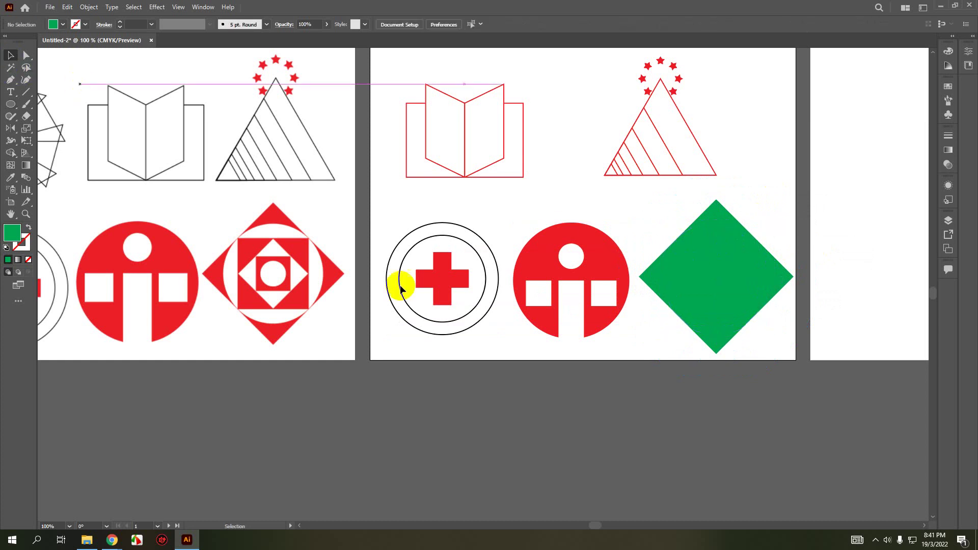
Move the green diamond off the artboards to the empty canvas beneath the red diamond reference emblem.
{"action": "key", "text": "ctrl+minus"}
{"action": "left_click_drag", "start_coordinate": [607, 312], "coordinate": [804, 218]}
{"action": "key", "text": "ctrl+minus"}
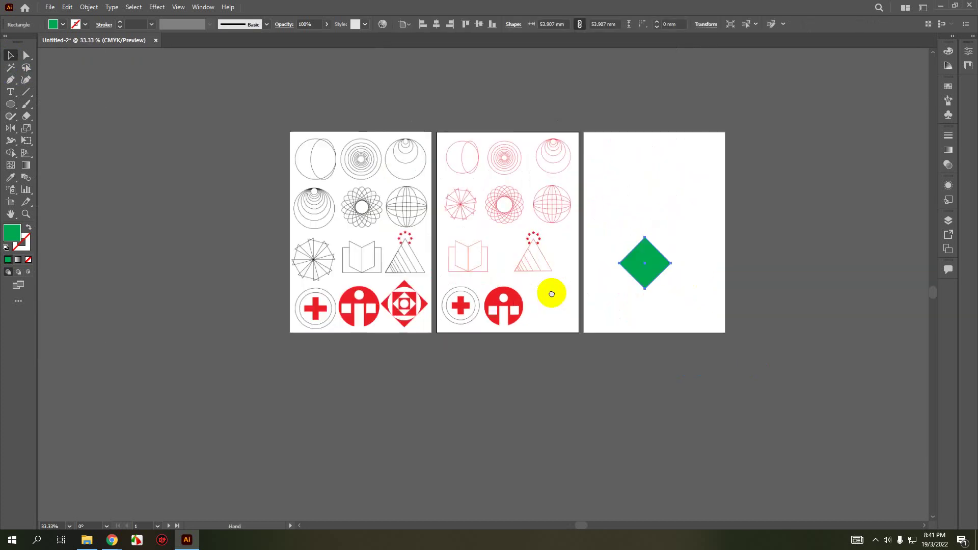
{"action": "left_click_drag", "start_coordinate": [579, 270], "coordinate": [547, 299]}
{"action": "scroll", "coordinate": [549, 298], "scroll_direction": "up", "scroll_amount": 3}
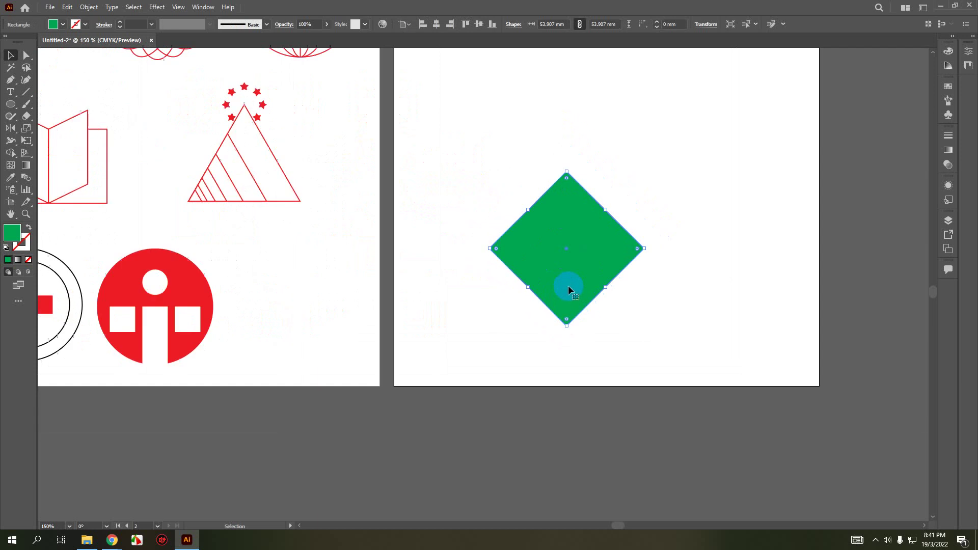
{"action": "scroll", "coordinate": [568, 283], "scroll_direction": "down", "scroll_amount": 1}
{"action": "left_click_drag", "start_coordinate": [551, 287], "coordinate": [420, 294]}
{"action": "scroll", "coordinate": [421, 295], "scroll_direction": "up", "scroll_amount": 2}
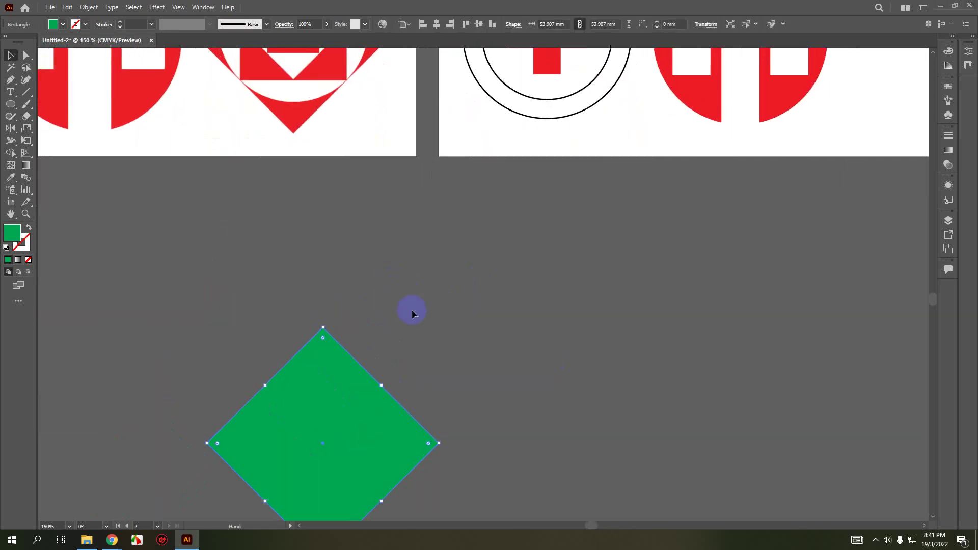
{"action": "scroll", "coordinate": [409, 310], "scroll_direction": "down", "scroll_amount": 1}
{"action": "left_click_drag", "start_coordinate": [355, 356], "coordinate": [323, 274]}
{"action": "left_click", "coordinate": [477, 271]}
{"action": "left_click", "coordinate": [10, 106]}
{"action": "left_click_drag", "start_coordinate": [356, 334], "coordinate": [407, 386]}
{"action": "key", "text": "ctrl+z"}
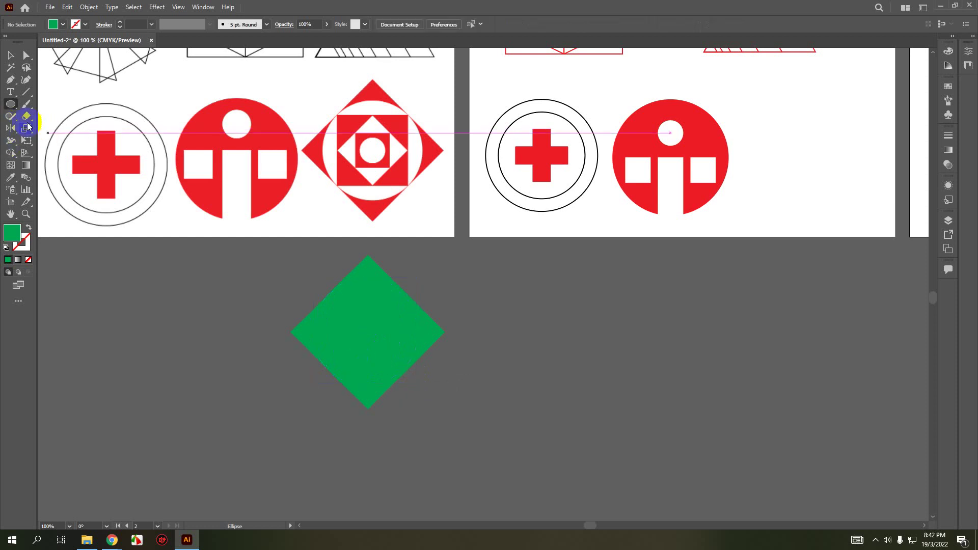
Delete the green diamond below the artboards.
{"action": "left_click", "coordinate": [10, 54]}
{"action": "left_click", "coordinate": [340, 319]}
{"action": "key", "text": "Delete"}
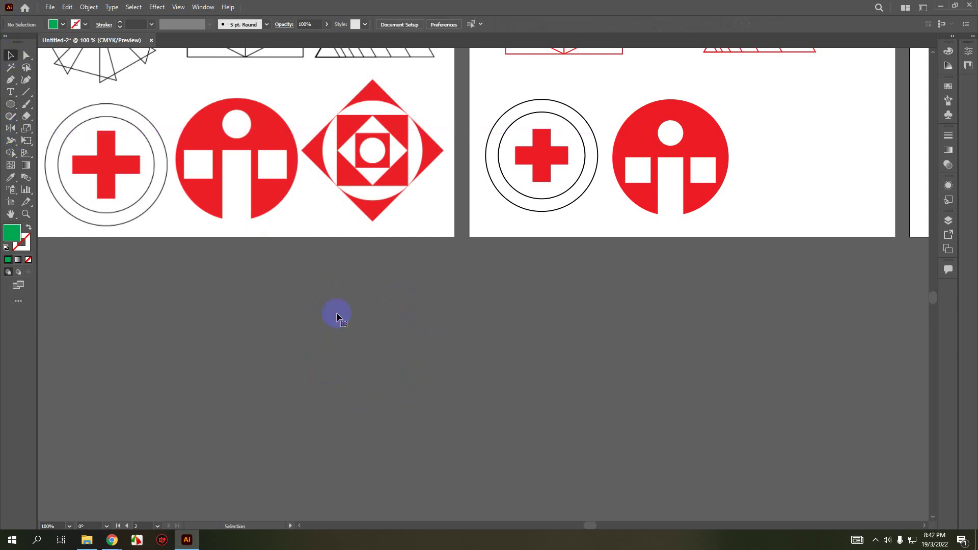
Draw a new green square below the reference emblem and rotate it 45° into a diamond.
{"action": "left_click_drag", "start_coordinate": [13, 107], "coordinate": [36, 104]}
{"action": "mouse_move", "coordinate": [335, 328]}
{"action": "left_mouse_down"}
{"action": "mouse_move", "coordinate": [421, 410]}
{"action": "mouse_move", "coordinate": [414, 403]}
{"action": "left_mouse_up"}
{"action": "left_click", "coordinate": [11, 55]}
{"action": "left_click_drag", "start_coordinate": [419, 294], "coordinate": [375, 282]}
{"action": "left_click", "coordinate": [252, 306]}
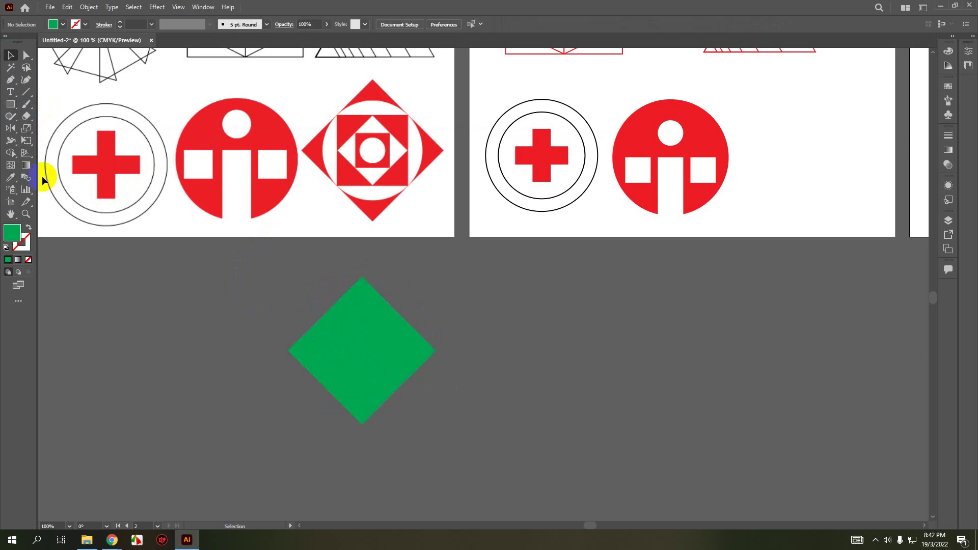
Draw a circle about 51 mm in diameter centred on the green diamond and fill it white.
{"action": "left_click_drag", "start_coordinate": [11, 105], "coordinate": [56, 112]}
{"action": "mouse_move", "coordinate": [378, 357]}
{"action": "left_mouse_down"}
{"action": "mouse_move", "coordinate": [363, 351]}
{"action": "mouse_move", "coordinate": [387, 384]}
{"action": "mouse_move", "coordinate": [413, 393]}
{"action": "left_mouse_up"}
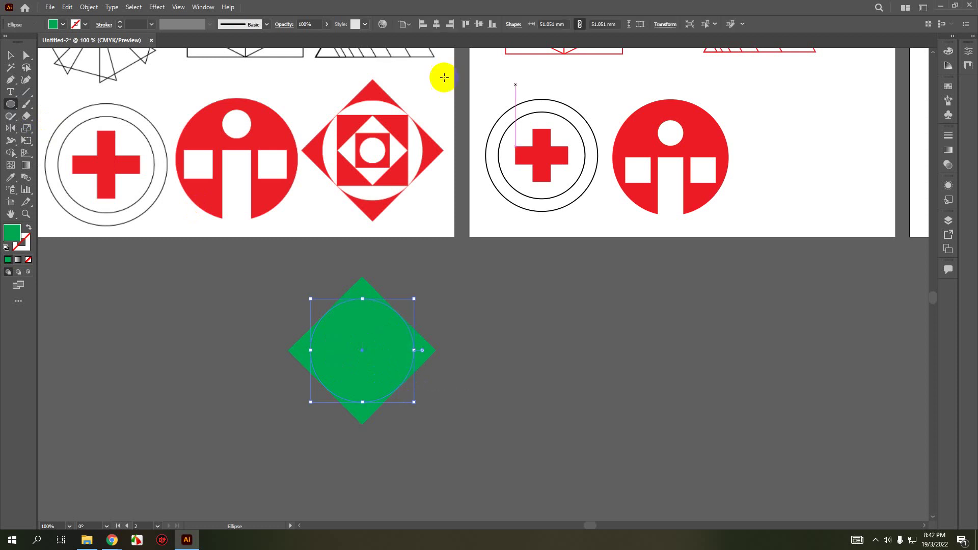
{"action": "left_click", "coordinate": [64, 25]}
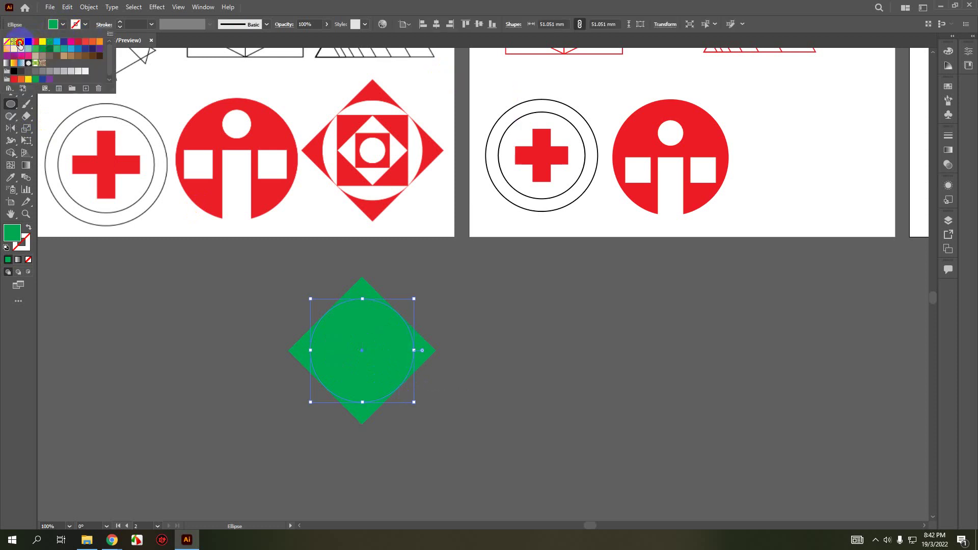
{"action": "left_click", "coordinate": [21, 41]}
{"action": "left_click", "coordinate": [403, 58]}
{"action": "left_click", "coordinate": [541, 370]}
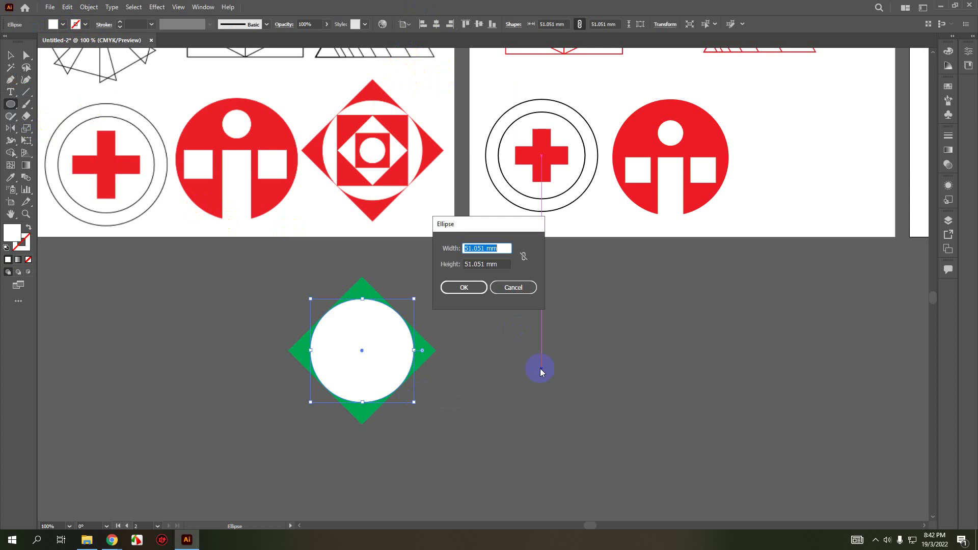
{"action": "key", "text": "Escape"}
{"action": "key", "text": "v"}
{"action": "left_click", "coordinate": [527, 391]}
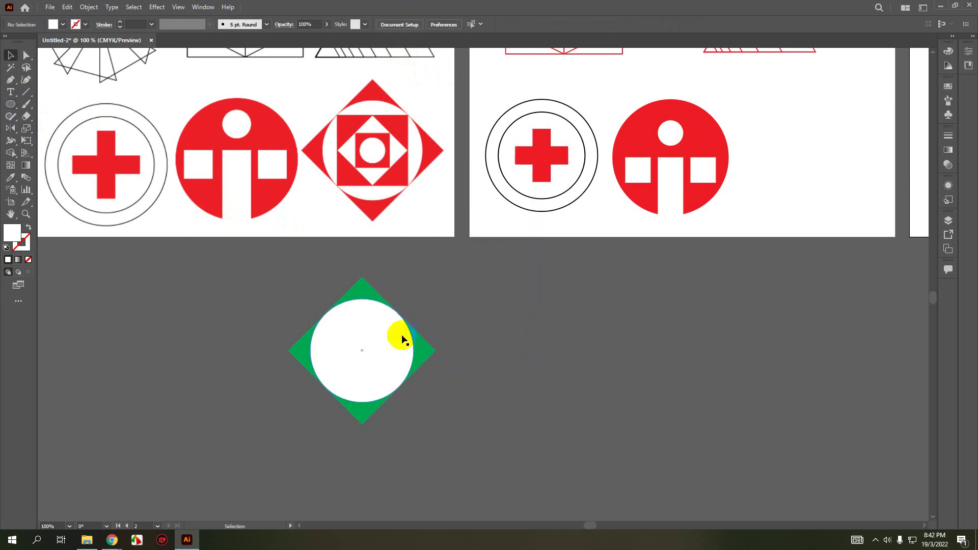
Try a yellow fill on the outer diamond behind the white circle, and set its fill to orange instead.
{"action": "left_click", "coordinate": [366, 288]}
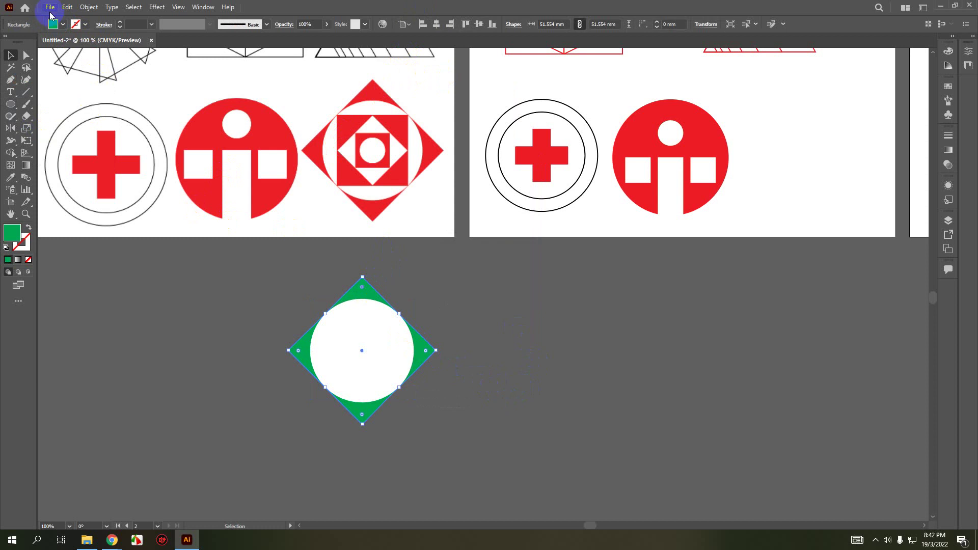
{"action": "left_click", "coordinate": [62, 24]}
{"action": "left_click", "coordinate": [42, 41]}
{"action": "left_click", "coordinate": [166, 309]}
{"action": "left_click", "coordinate": [346, 308]}
{"action": "left_click", "coordinate": [309, 338]}
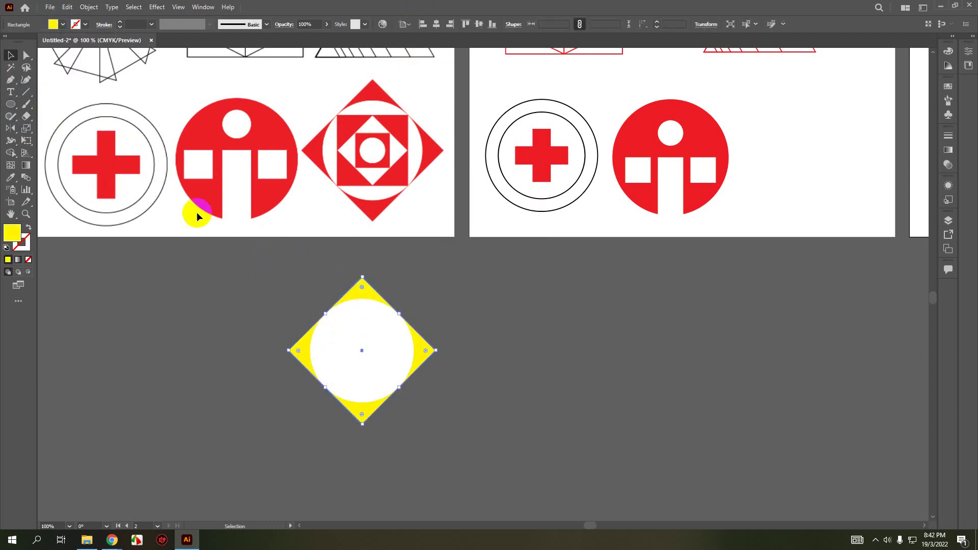
{"action": "left_click", "coordinate": [63, 23]}
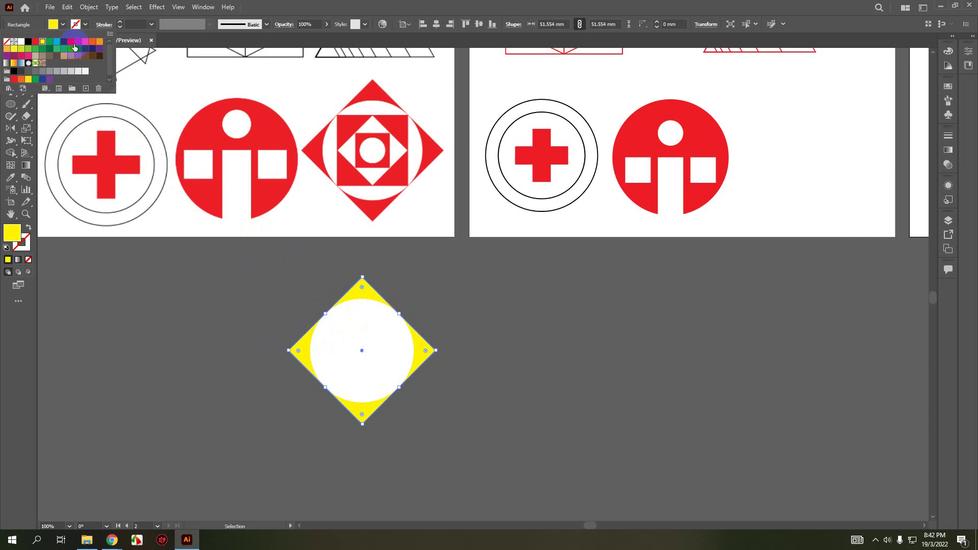
{"action": "left_click", "coordinate": [92, 41]}
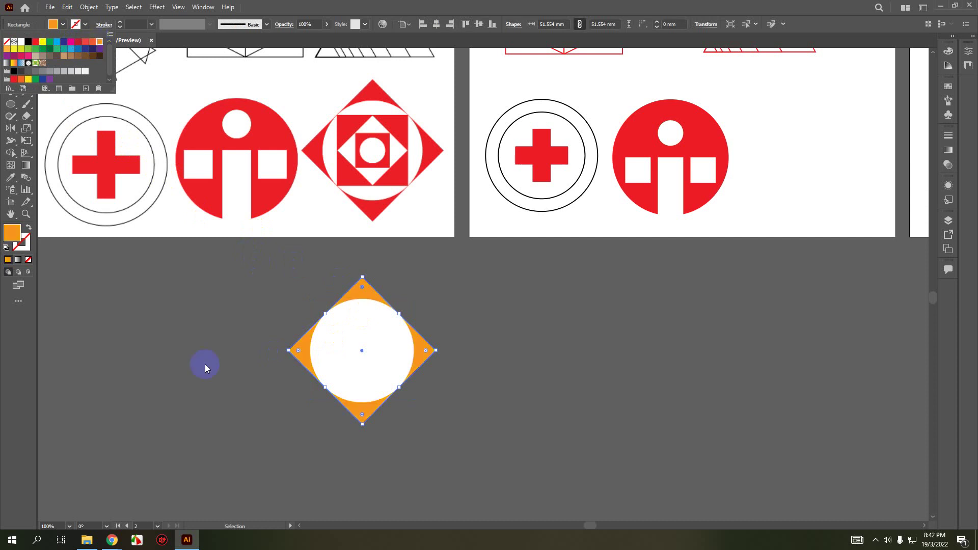
{"action": "left_click", "coordinate": [236, 377]}
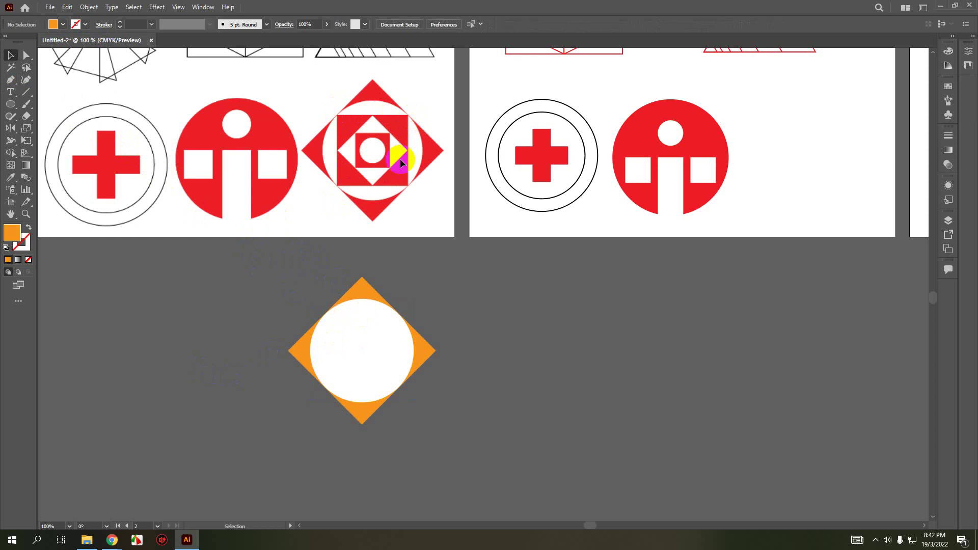
Draw an orange square about 36 mm wide centred on the white circle.
{"action": "left_click", "coordinate": [10, 104]}
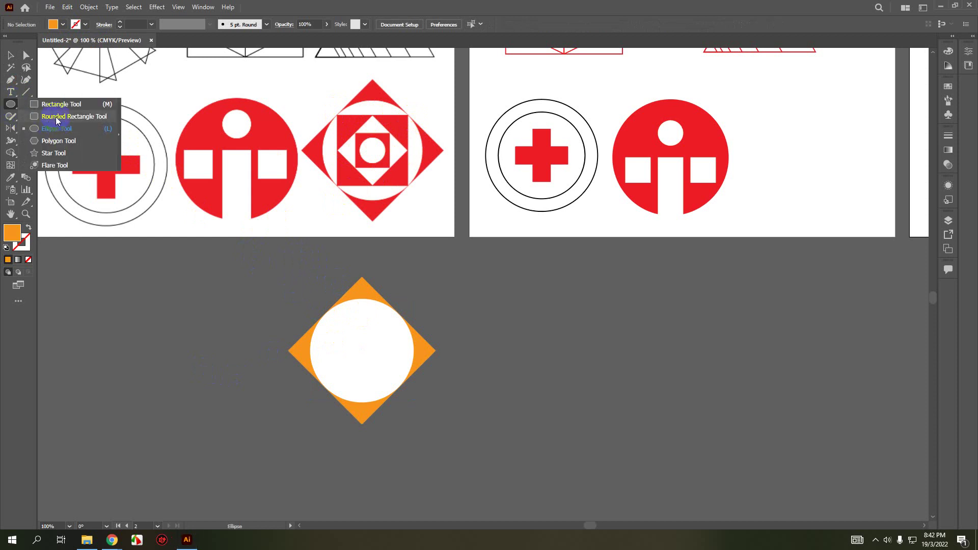
{"action": "left_click", "coordinate": [56, 104]}
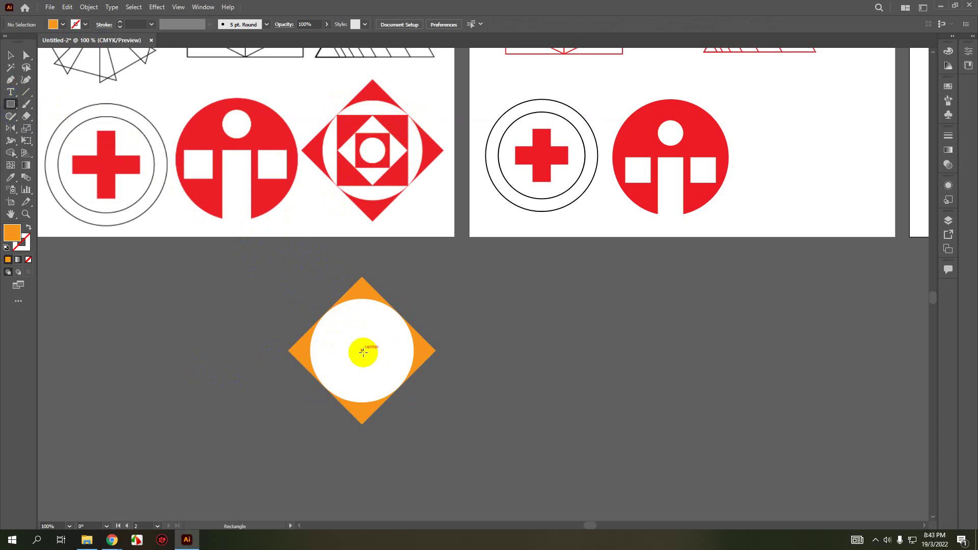
{"action": "mouse_move", "coordinate": [363, 351]}
{"action": "left_mouse_down"}
{"action": "mouse_move", "coordinate": [385, 378]}
{"action": "mouse_move", "coordinate": [387, 350]}
{"action": "mouse_move", "coordinate": [398, 361]}
{"action": "left_mouse_up"}
{"action": "left_click", "coordinate": [10, 54]}
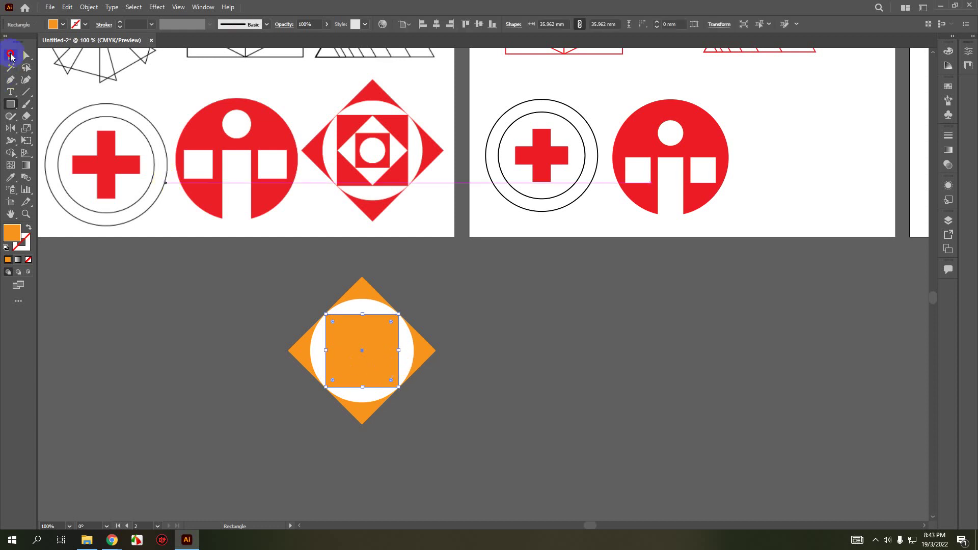
{"action": "left_click", "coordinate": [163, 334]}
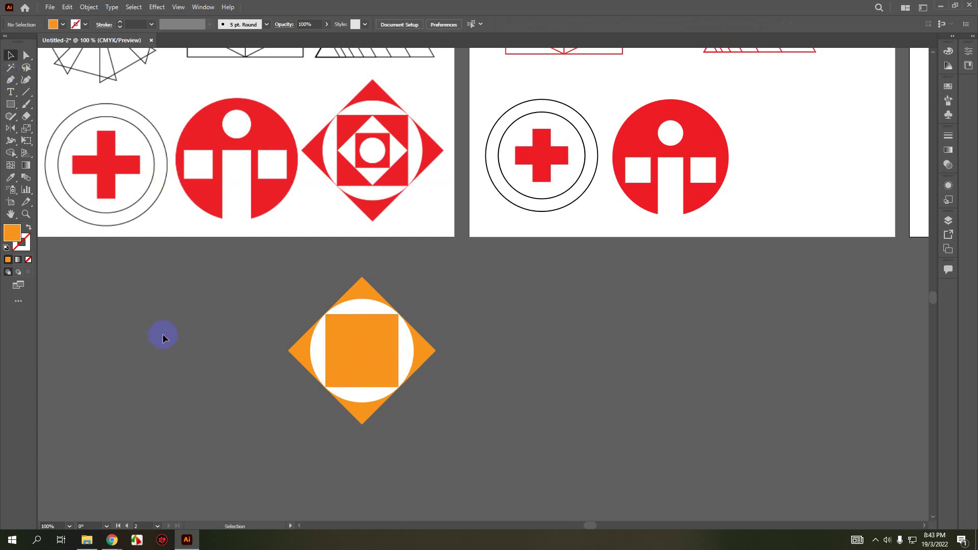
Duplicate the outer diamond, scale the copy to about 25.4 mm to fit inside the orange square, and fill it white.
{"action": "left_click", "coordinate": [361, 288]}
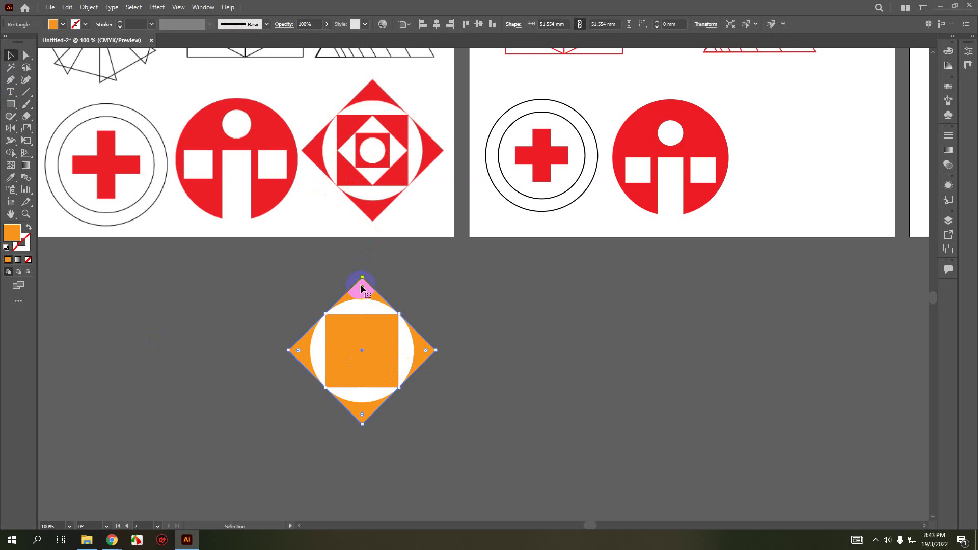
{"action": "left_click_drag", "start_coordinate": [360, 285], "coordinate": [362, 315]}
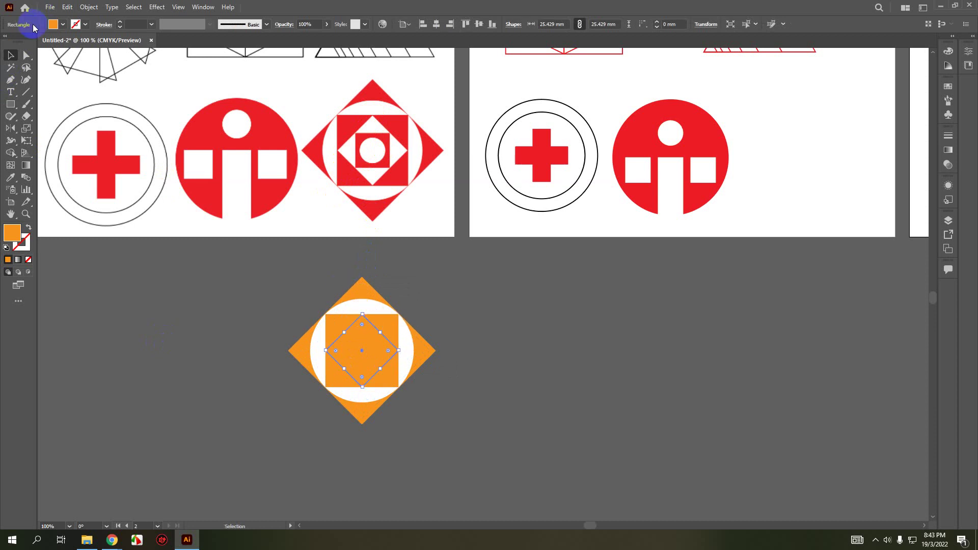
{"action": "left_click", "coordinate": [62, 25]}
{"action": "left_click", "coordinate": [21, 45]}
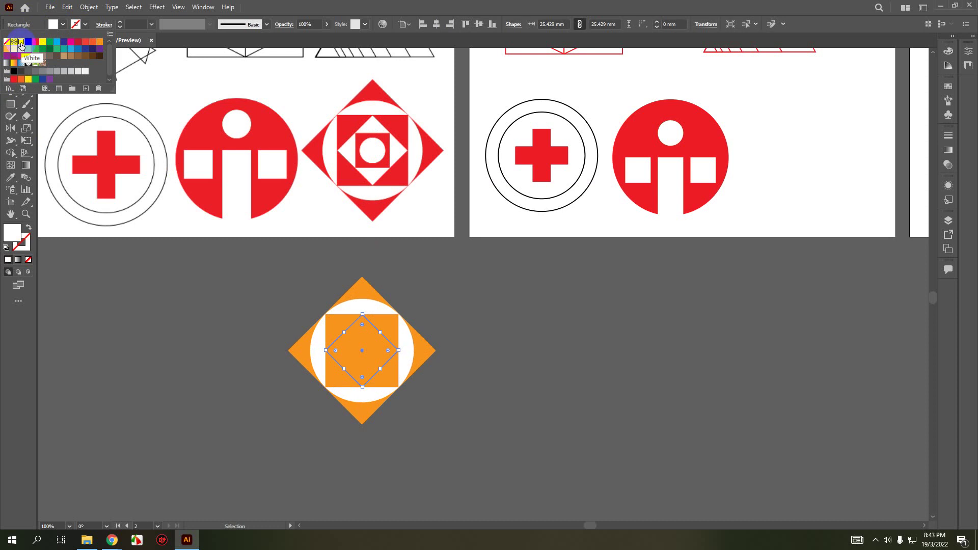
{"action": "left_click", "coordinate": [290, 6]}
Bring the small white diamond to the front, above the orange square.
{"action": "left_click", "coordinate": [366, 345]}
{"action": "left_click_drag", "start_coordinate": [363, 346], "coordinate": [362, 347]}
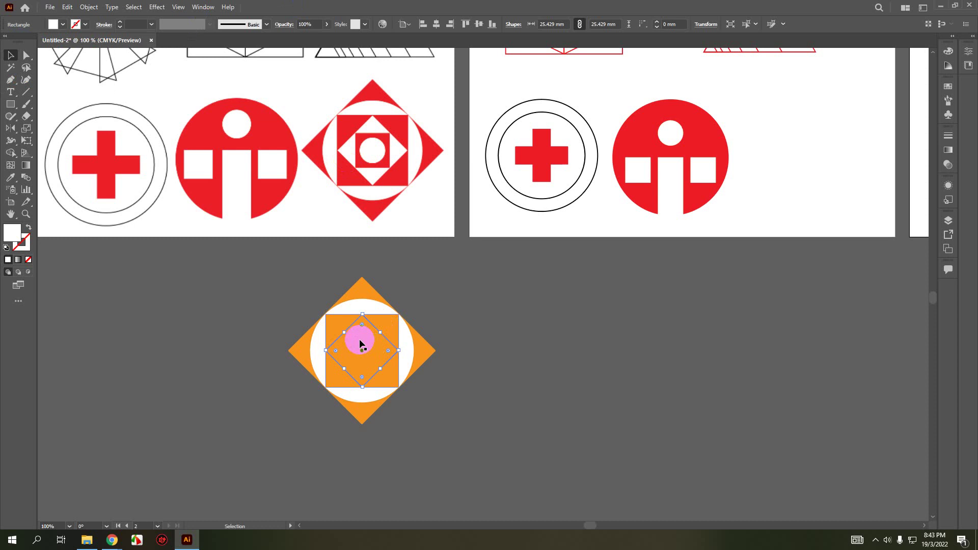
{"action": "left_click_drag", "start_coordinate": [359, 343], "coordinate": [360, 345]}
{"action": "left_click", "coordinate": [89, 7]}
{"action": "mouse_move", "coordinate": [99, 32]}
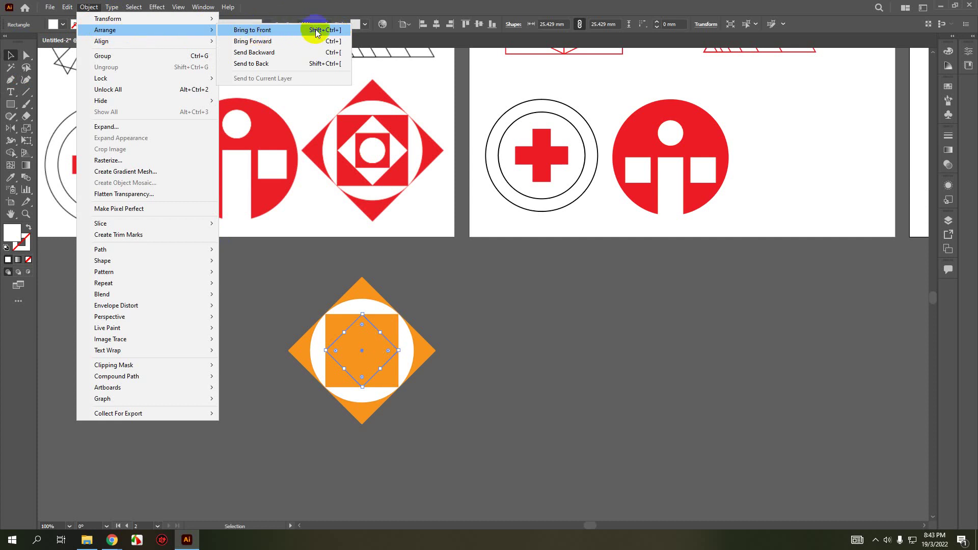
{"action": "left_click", "coordinate": [334, 30]}
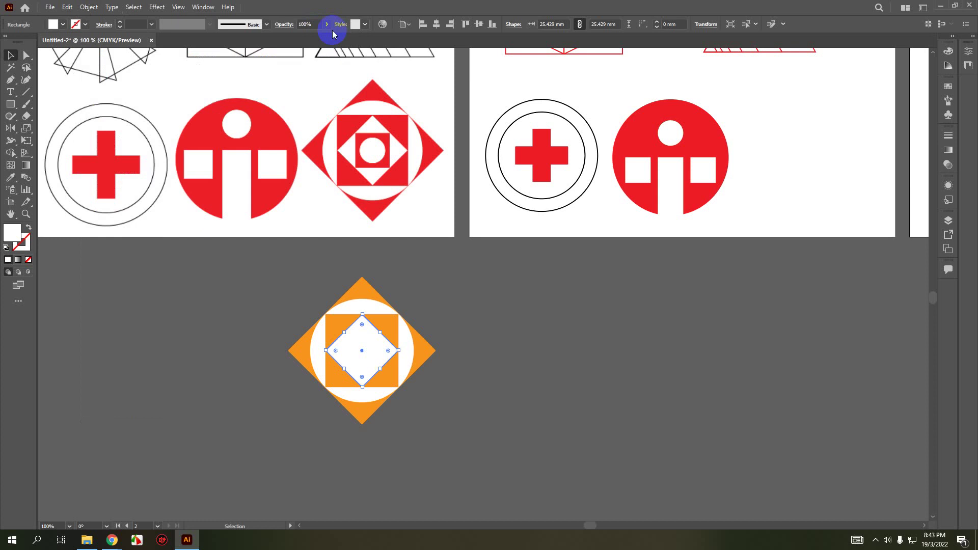
{"action": "left_click", "coordinate": [503, 308]}
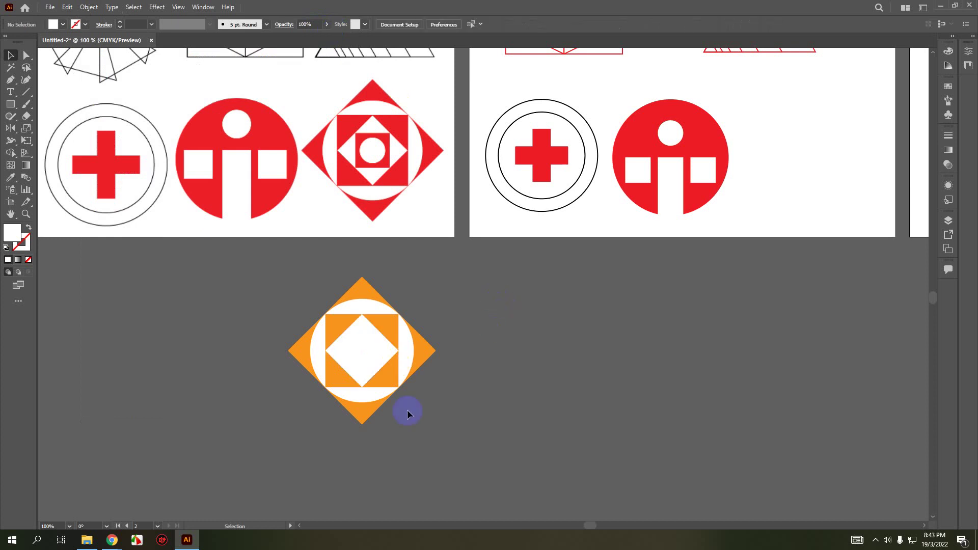
Duplicate the orange square, scale the copy about its centre to about 18 mm, and bring it in front of the white diamond.
{"action": "left_click", "coordinate": [368, 298]}
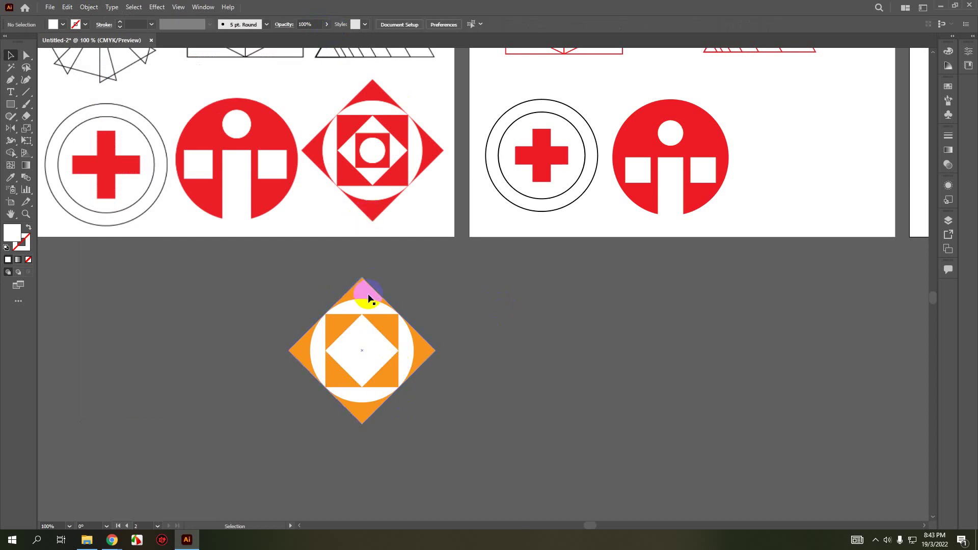
{"action": "left_click", "coordinate": [386, 320]}
{"action": "left_click_drag", "start_coordinate": [396, 321], "coordinate": [380, 332]}
{"action": "left_click", "coordinate": [63, 26]}
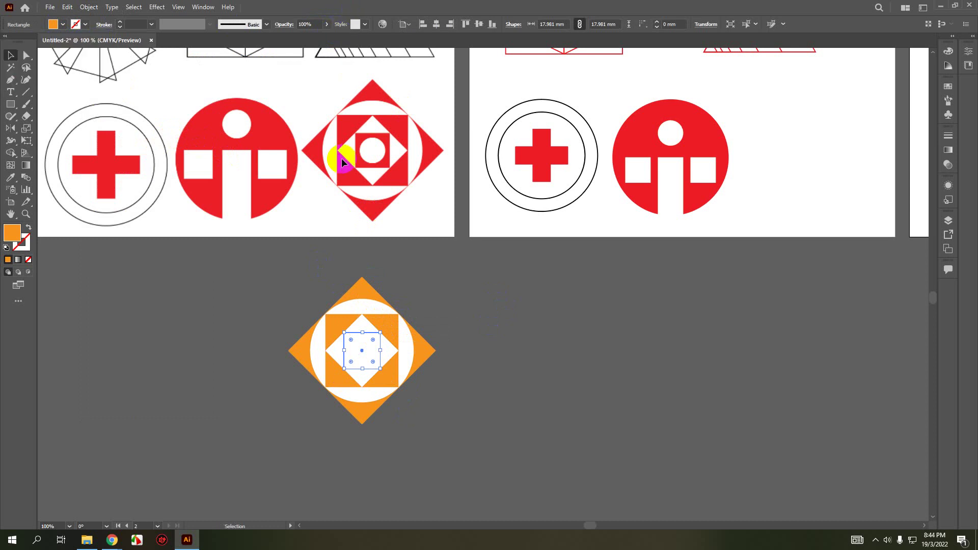
{"action": "key", "text": "ctrl"}
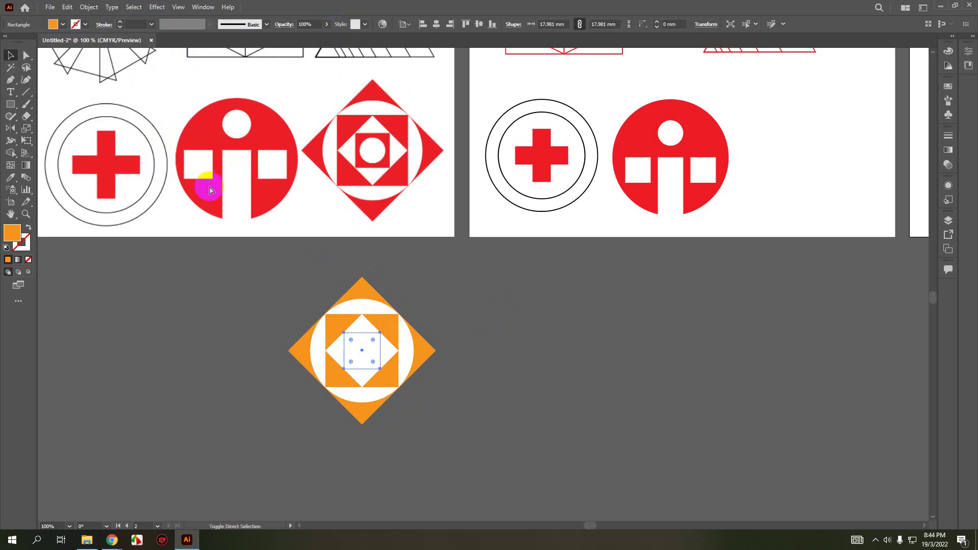
{"action": "left_click", "coordinate": [502, 331]}
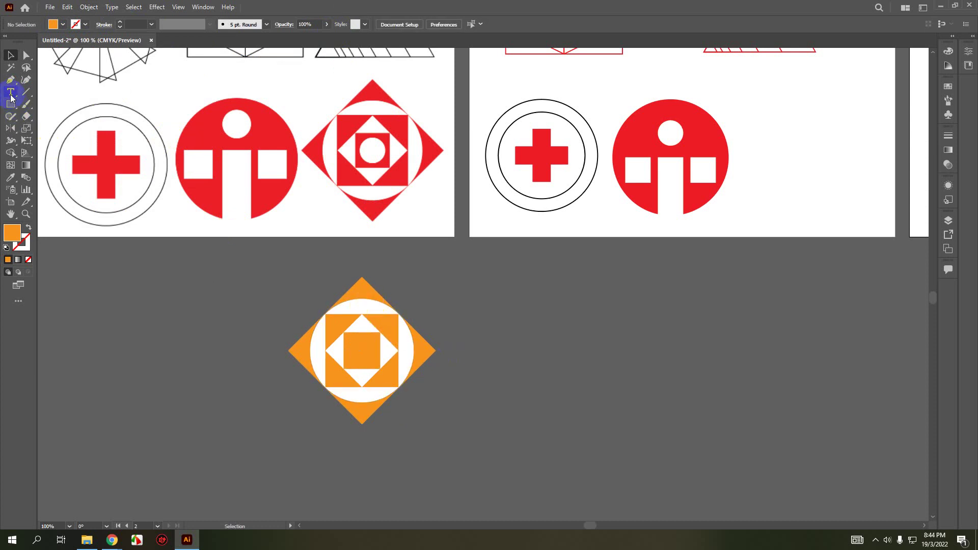
Draw a circle about 12.3 mm in diameter centred on the innermost orange square and fill it white.
{"action": "left_click_drag", "start_coordinate": [10, 109], "coordinate": [54, 125]}
{"action": "scroll", "coordinate": [334, 327], "scroll_direction": "up", "scroll_amount": 1}
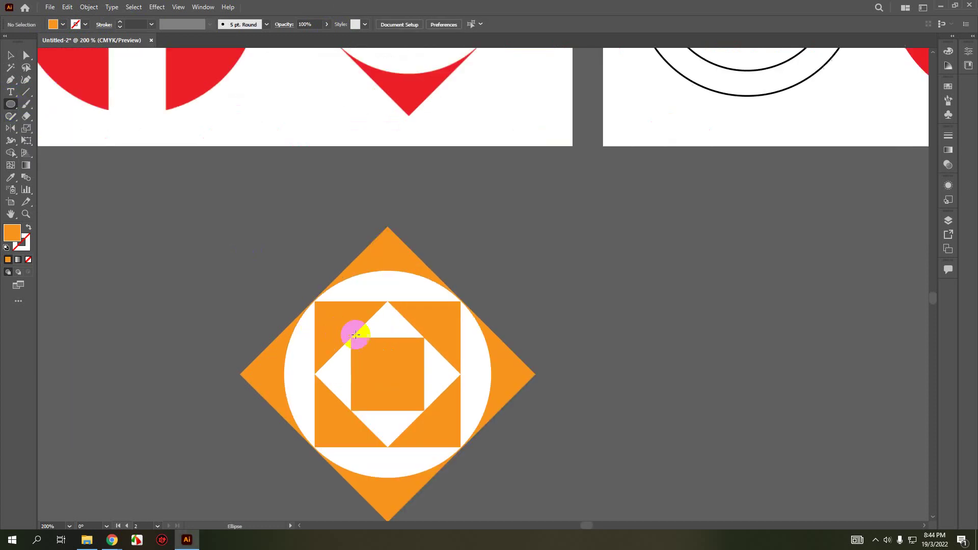
{"action": "scroll", "coordinate": [395, 350], "scroll_direction": "down", "scroll_amount": 2}
{"action": "left_click_drag", "start_coordinate": [382, 325], "coordinate": [406, 349]}
{"action": "left_click", "coordinate": [63, 24]}
{"action": "left_click", "coordinate": [21, 41]}
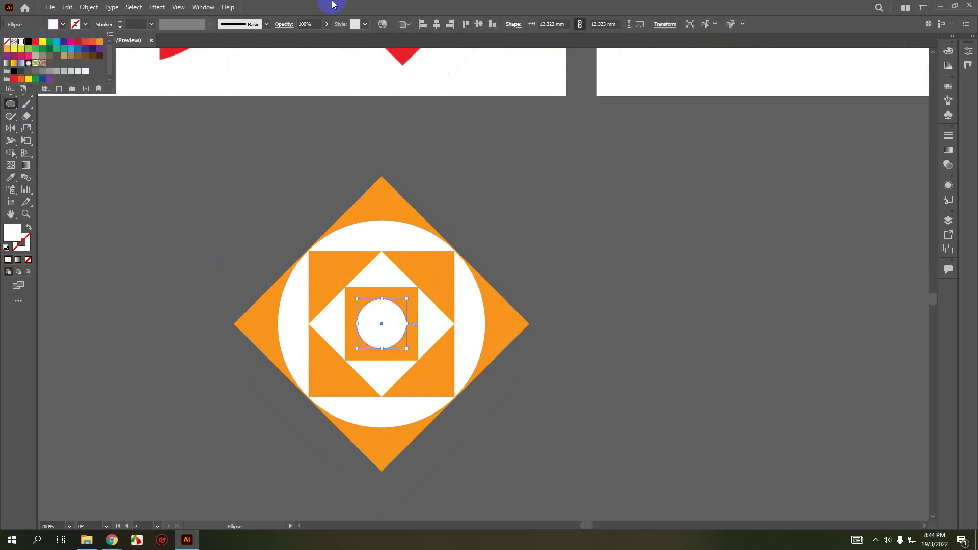
{"action": "left_click", "coordinate": [10, 55]}
{"action": "left_click", "coordinate": [208, 170]}
Group all the shapes of the orange diamond emblem.
{"action": "scroll", "coordinate": [373, 268], "scroll_direction": "down", "scroll_amount": 1}
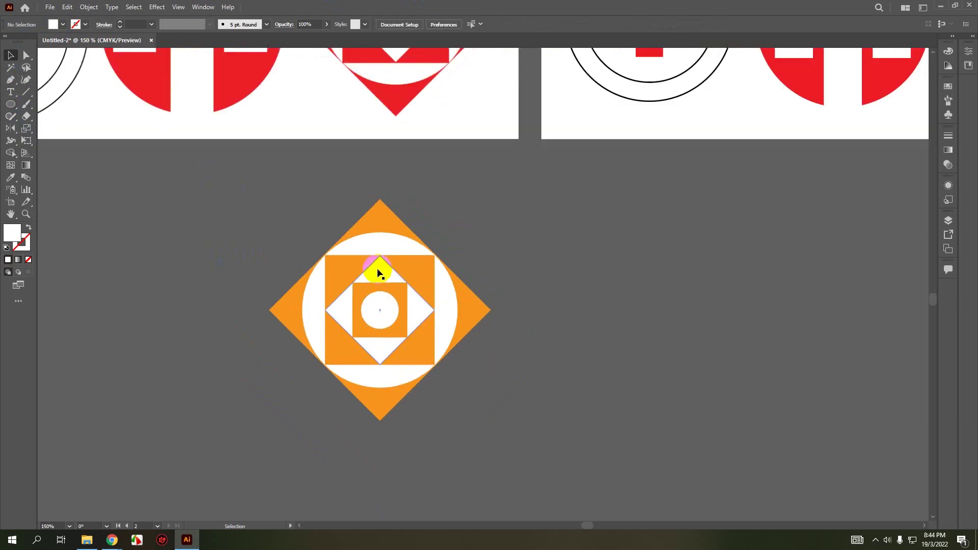
{"action": "left_click_drag", "start_coordinate": [238, 176], "coordinate": [485, 384]}
{"action": "right_click", "coordinate": [406, 274]}
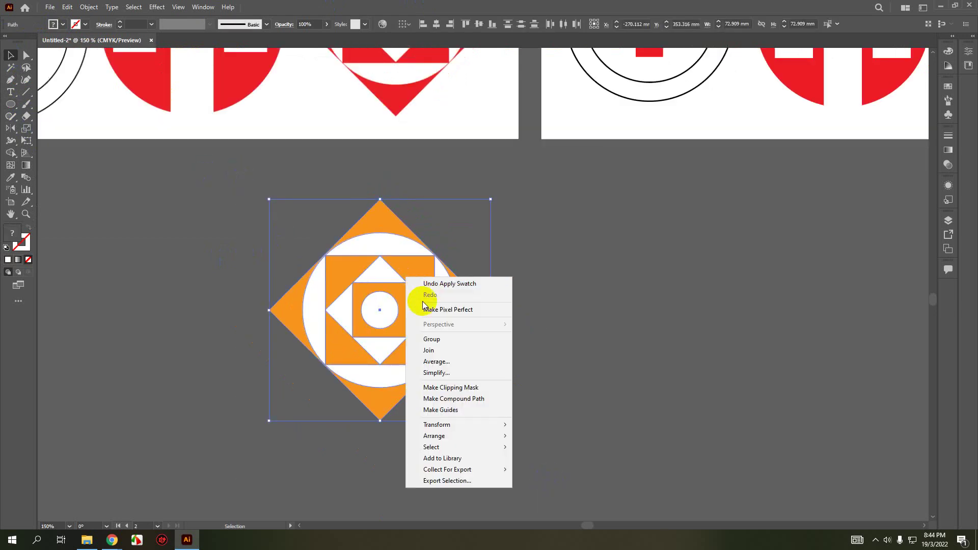
{"action": "left_click", "coordinate": [431, 340]}
Move the grouped orange emblem to the empty canvas below the red figure icon on the second artboard.
{"action": "scroll", "coordinate": [585, 347], "scroll_direction": "down", "scroll_amount": 1}
{"action": "left_click", "coordinate": [566, 343]}
{"action": "left_click_drag", "start_coordinate": [489, 330], "coordinate": [783, 307]}
{"action": "scroll", "coordinate": [603, 321], "scroll_direction": "right", "scroll_amount": 3}
{"action": "left_click_drag", "start_coordinate": [663, 315], "coordinate": [674, 314]}
{"action": "left_click", "coordinate": [513, 296]}
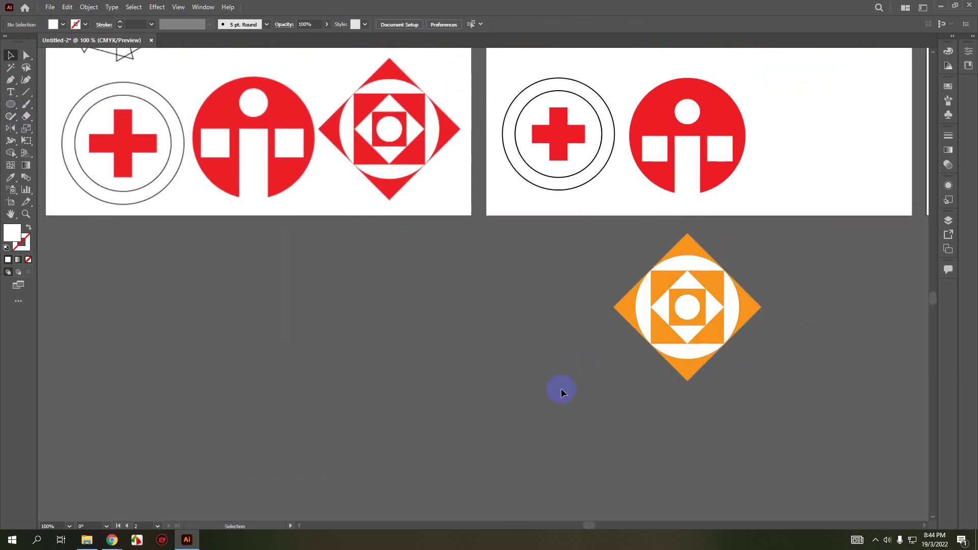